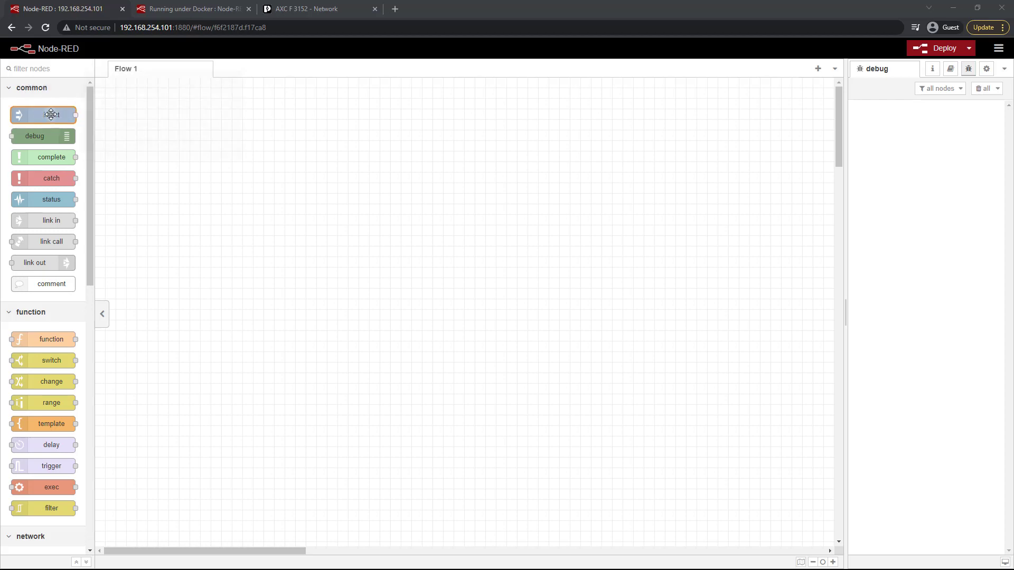
- Collapse the function and network categories of the node palette, leaving the common category expanded
left_click(11, 90)
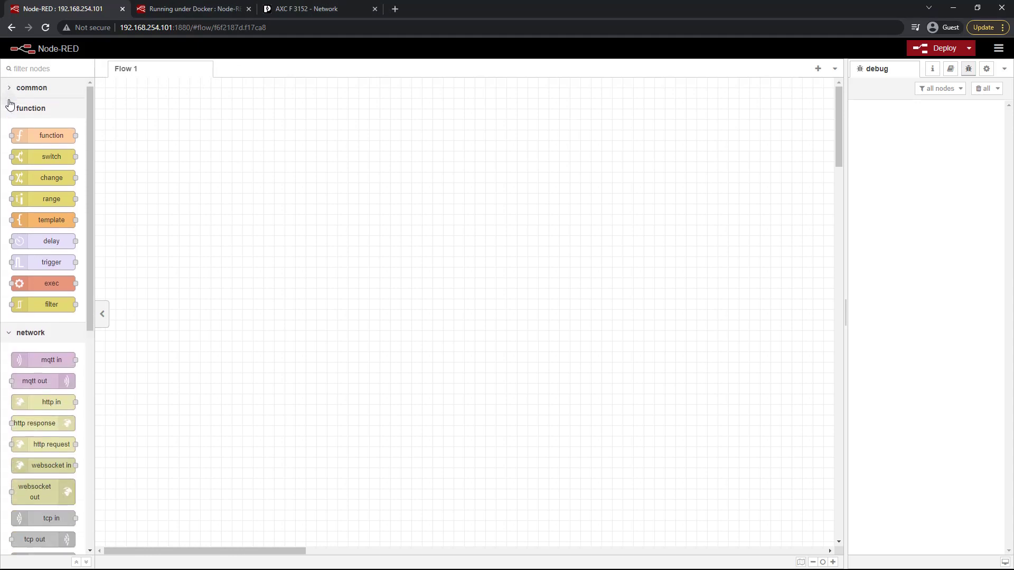
left_click(13, 110)
left_click(12, 129)
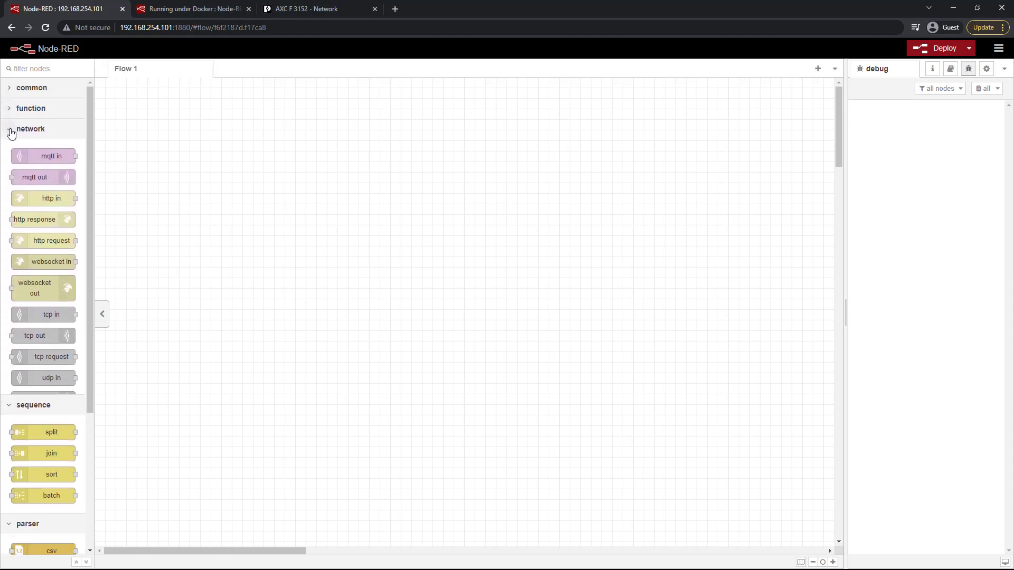
left_click(10, 90)
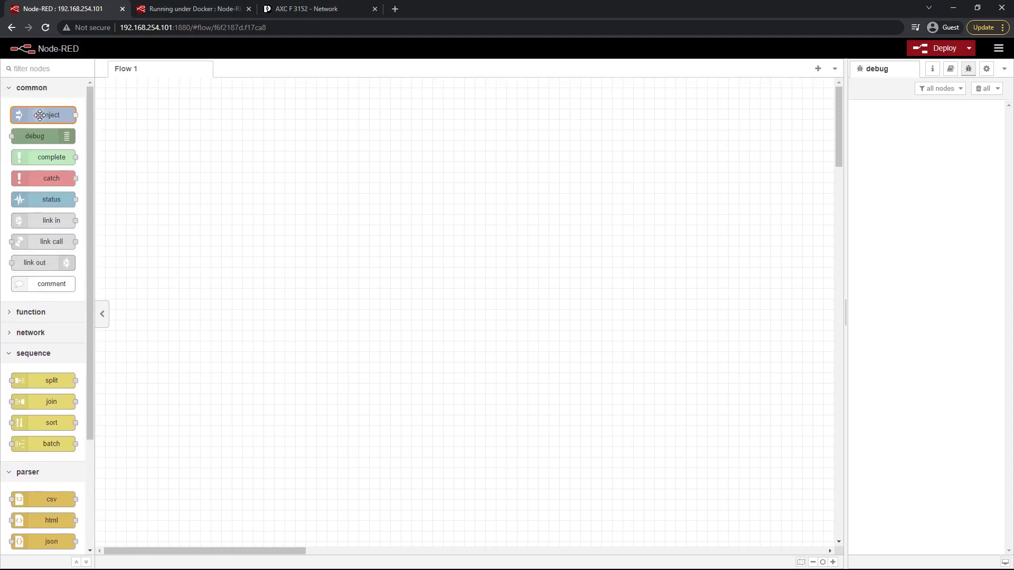
- Add an inject node and a debug node to Flow 1 and wire the inject output to the debug input
left_click_drag(40, 116, 269, 236)
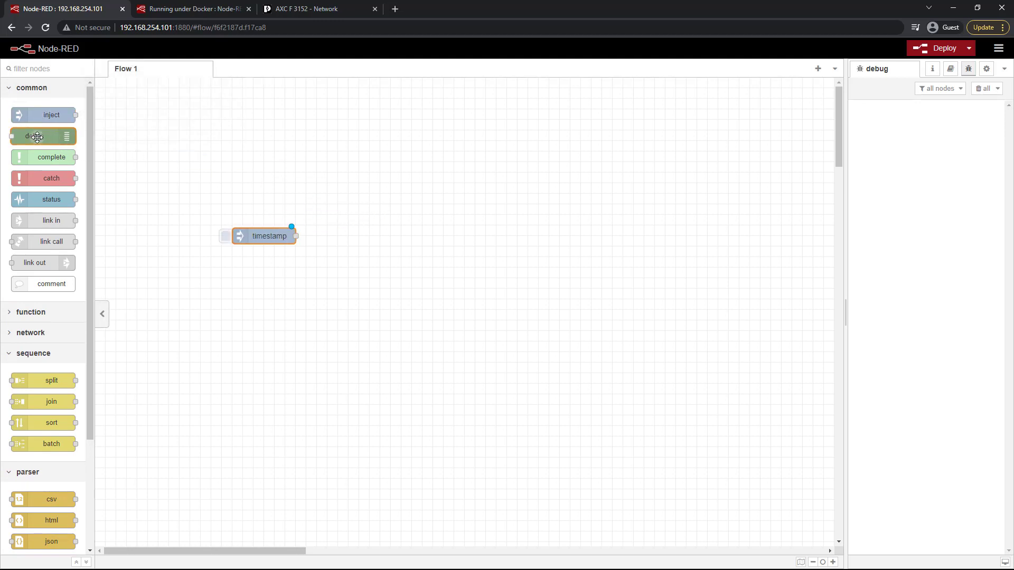
left_click_drag(60, 138, 412, 233)
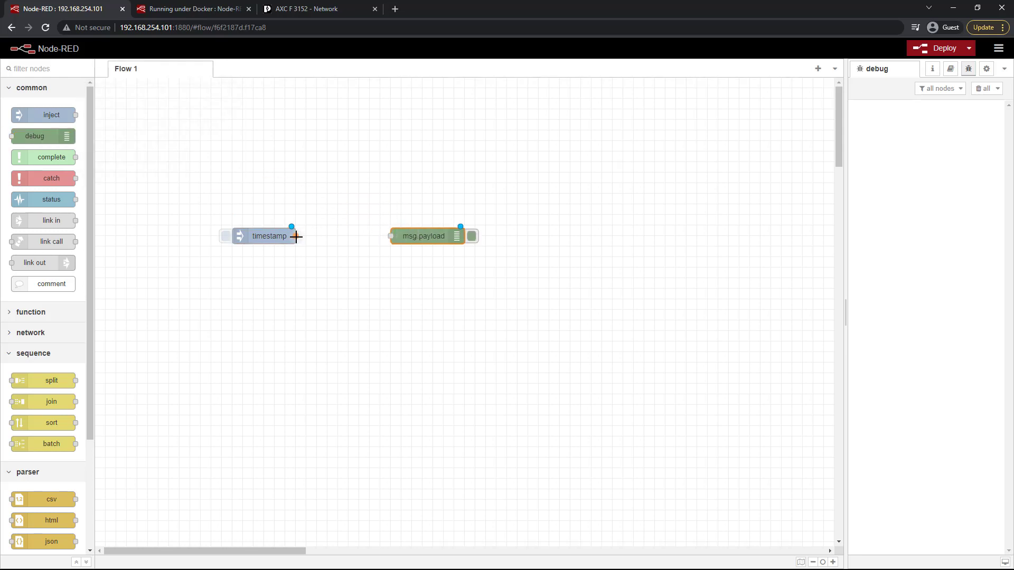
left_click_drag(296, 236, 396, 236)
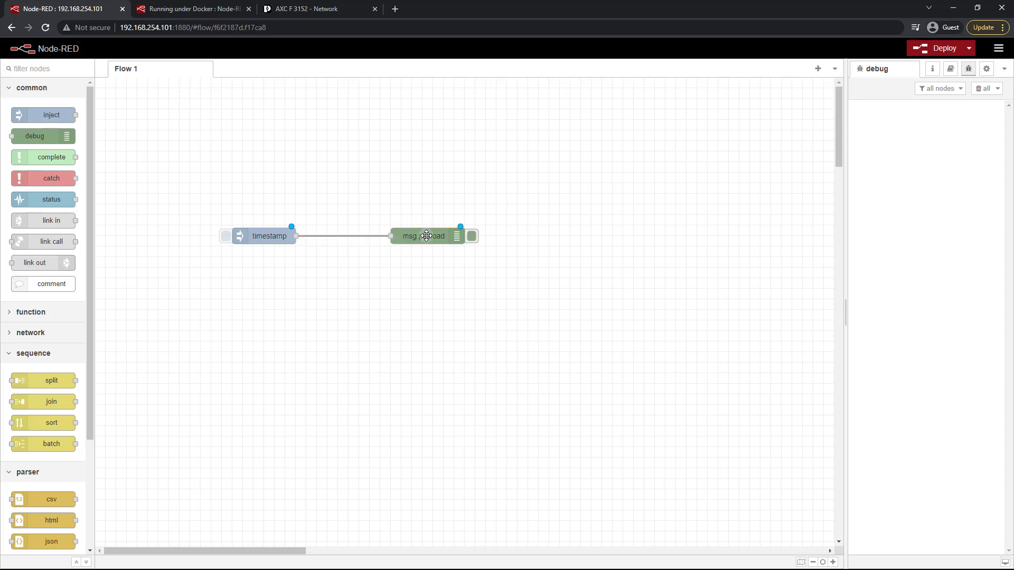
- Deploy the flow and trigger the timestamp inject node once
left_click(940, 49)
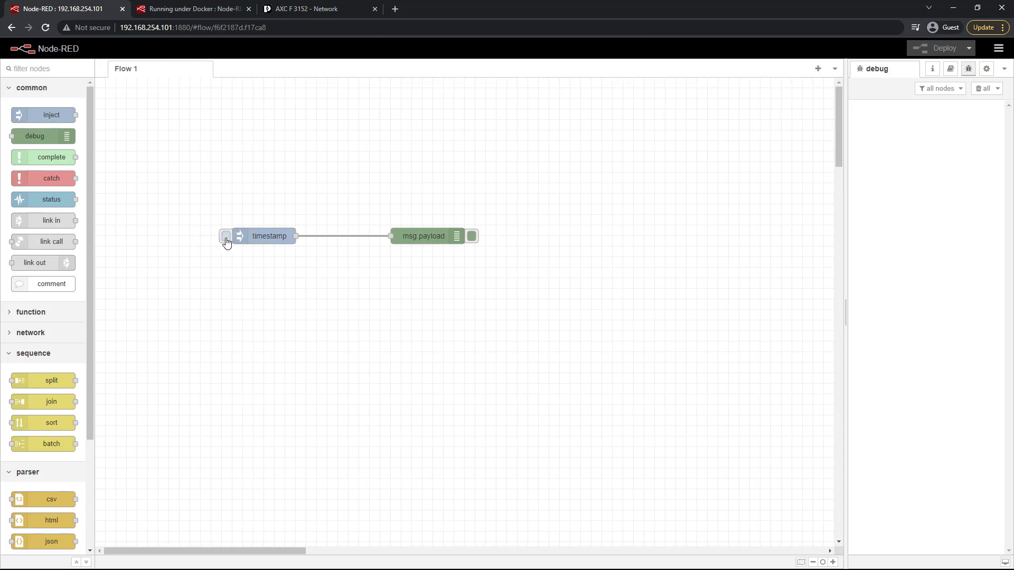
left_click(226, 239)
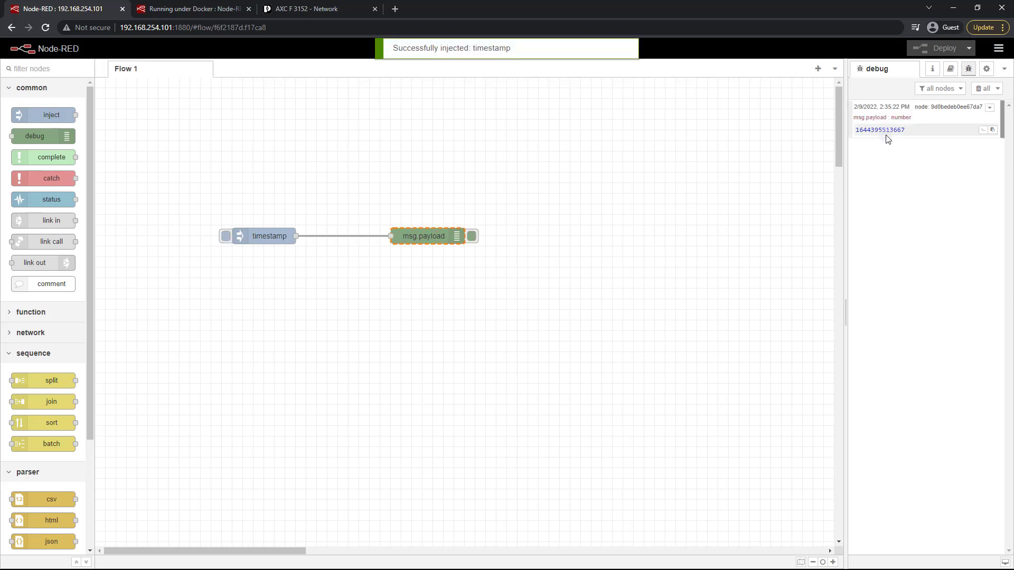
- Test the deployed flow with the debug node deactivated, and redeploy it with the debug node reactivated
left_click(473, 238)
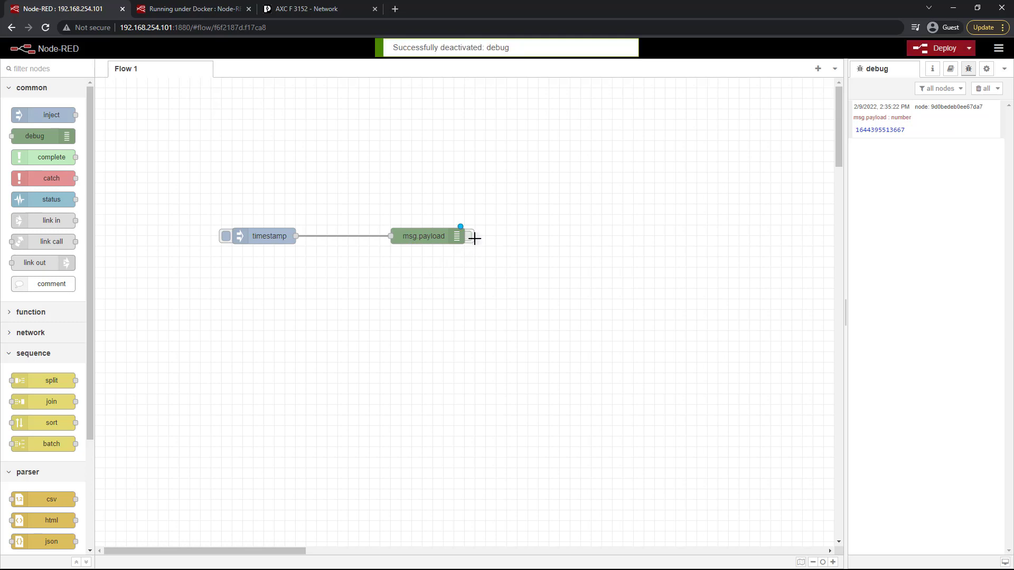
left_click(930, 49)
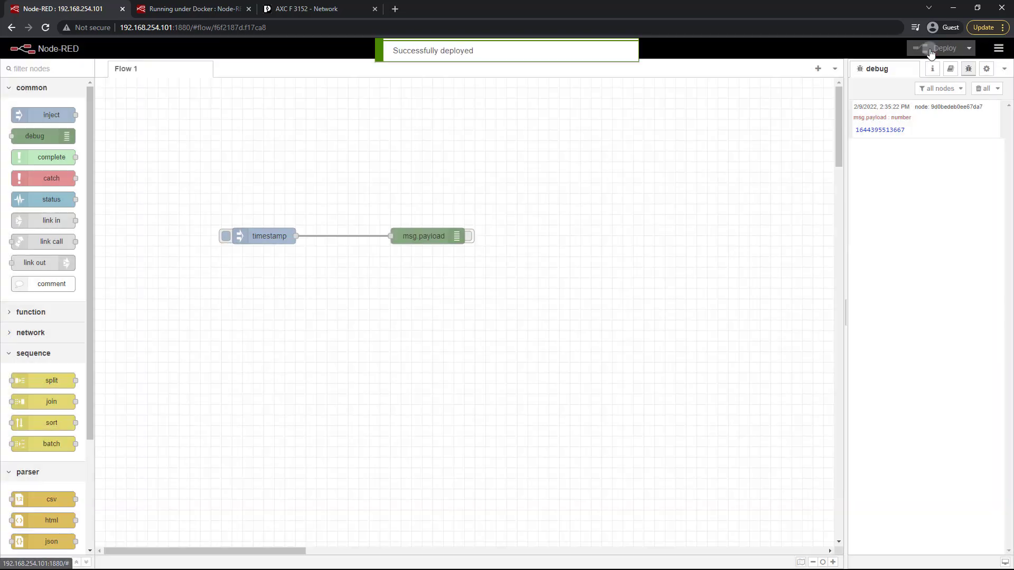
left_click(228, 242)
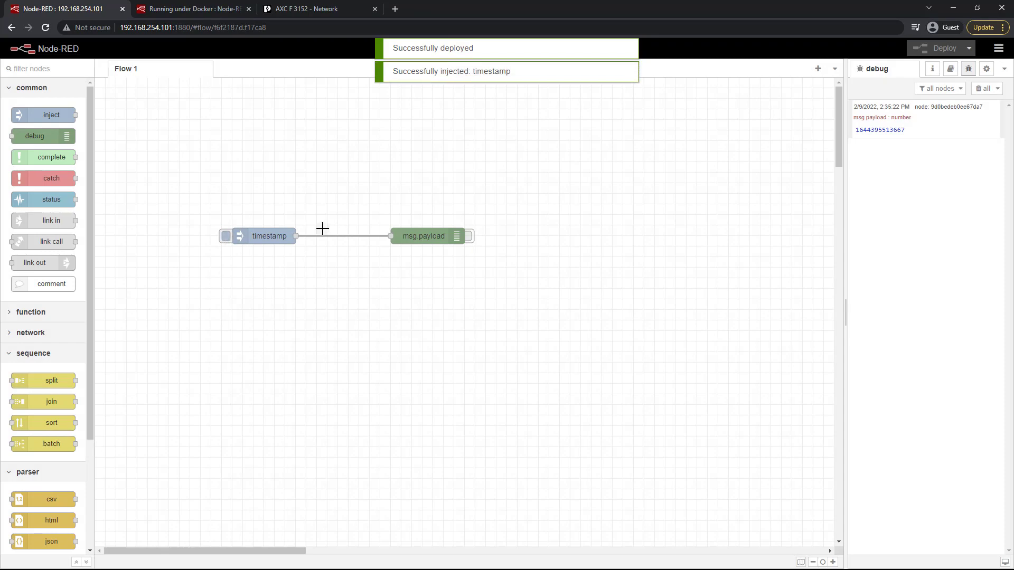
left_click(469, 237)
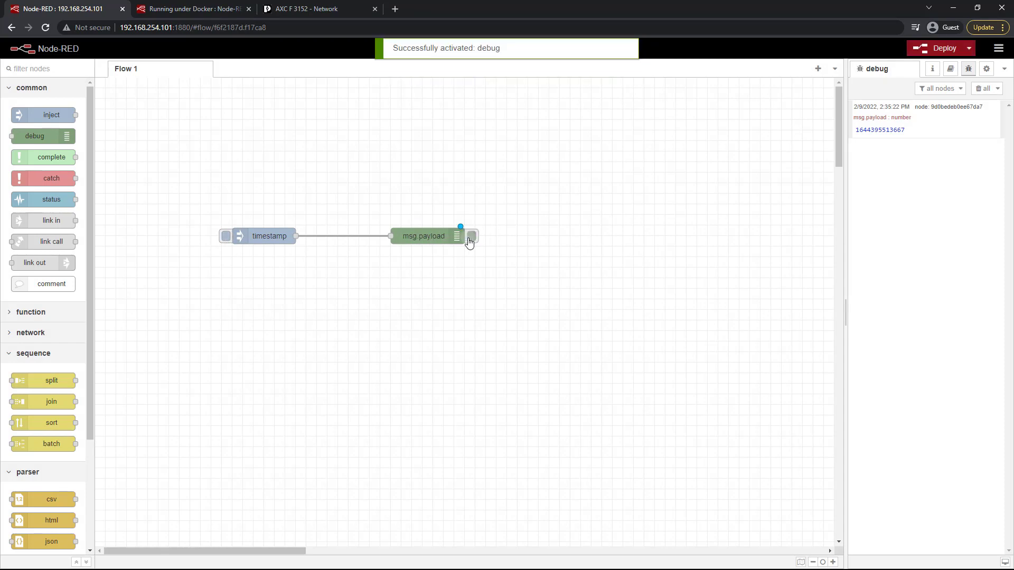
left_click(935, 53)
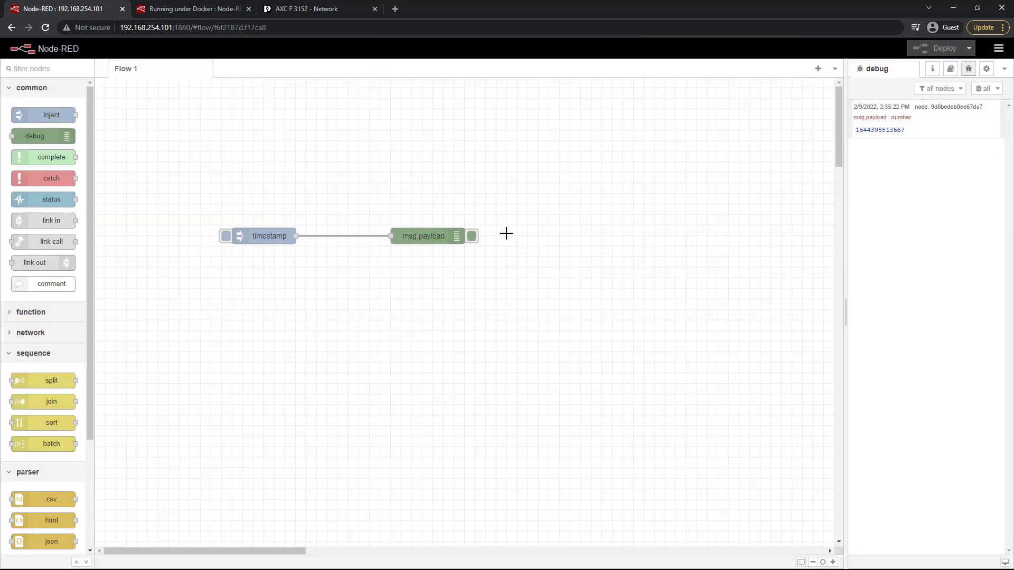
- Set the inject node's msg.topic to the string "time"
left_click(254, 236)
double_click(253, 236)
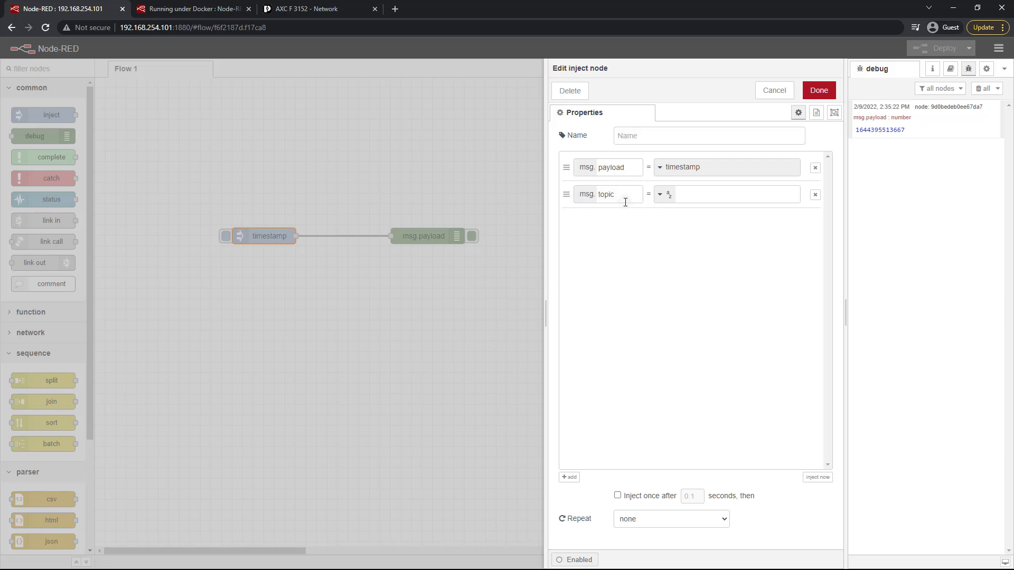
left_click(707, 200)
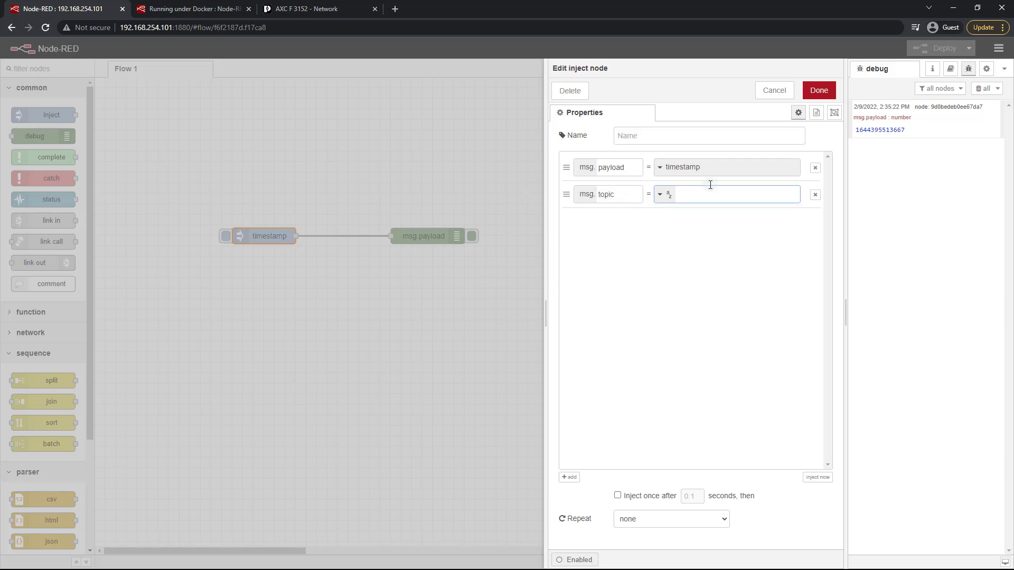
type("time")
left_click(818, 90)
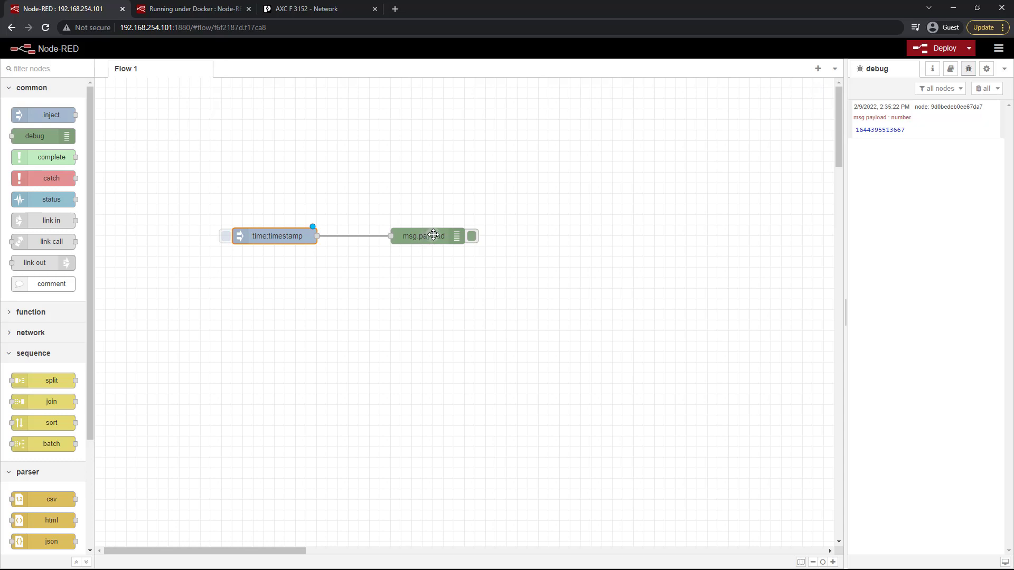
- Set the debug node's output to msg.topic, and test the redeployed flow by triggering the inject node
double_click(433, 236)
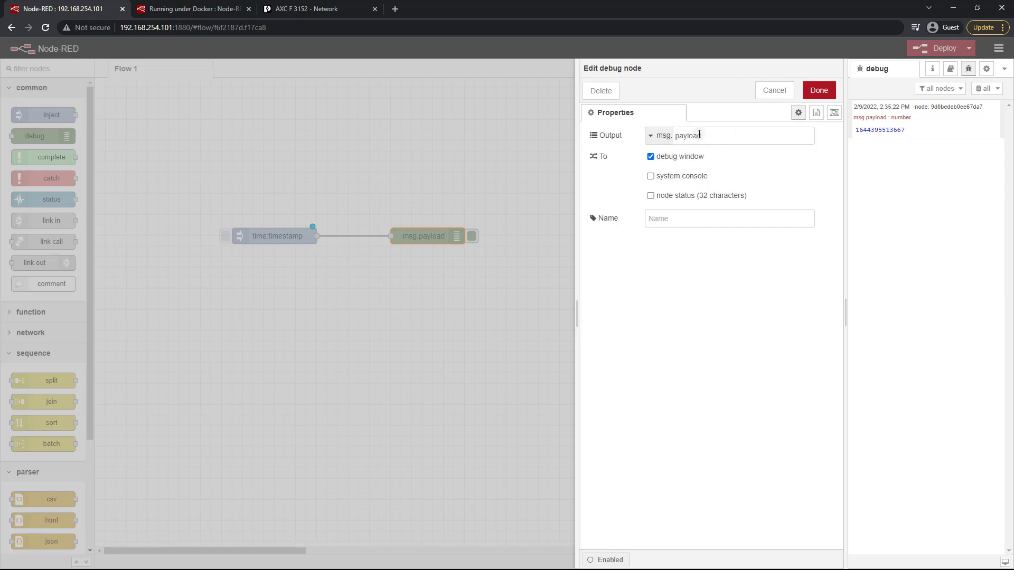
left_click(660, 143)
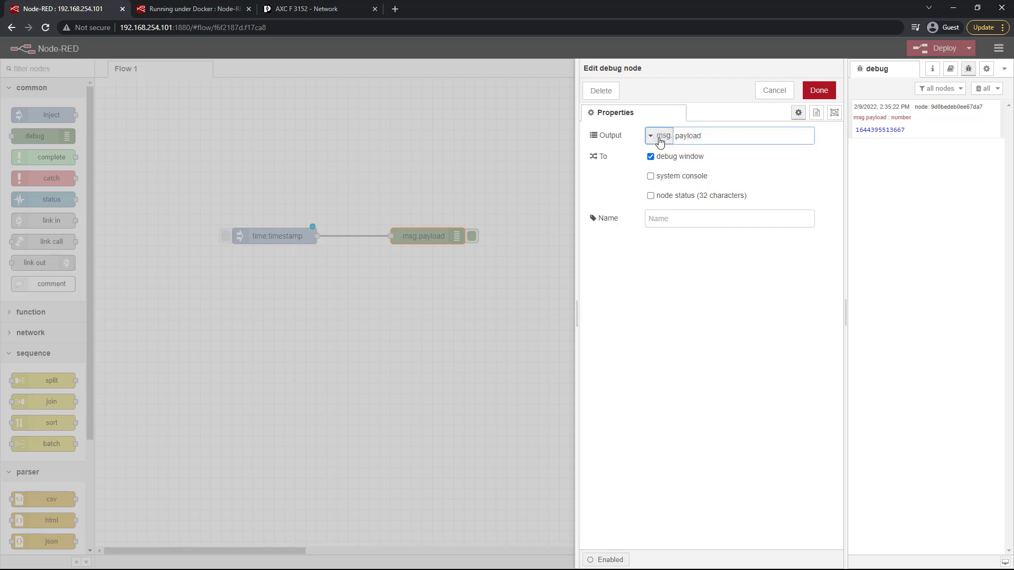
double_click(693, 138)
type("topic")
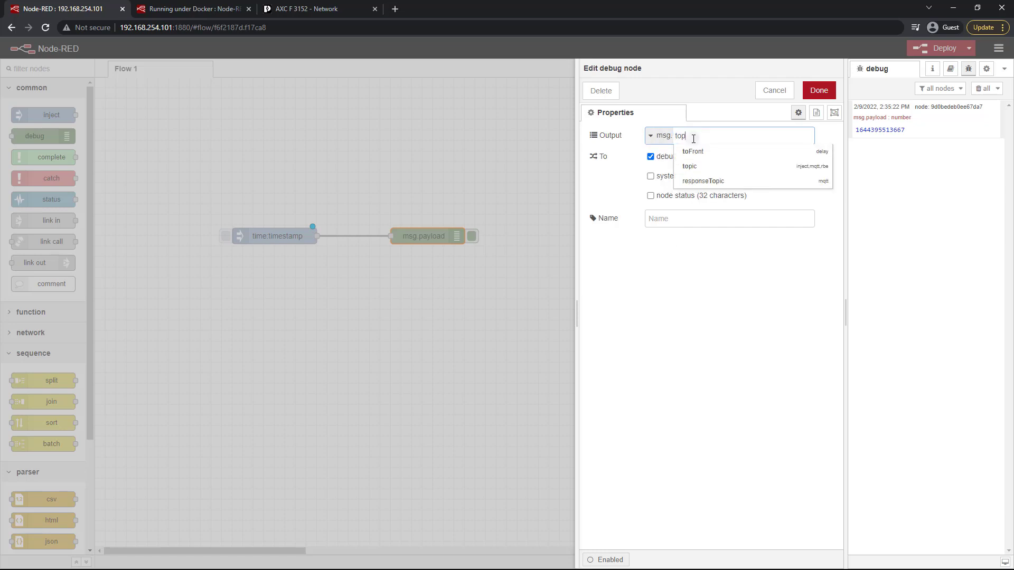
left_click(663, 117)
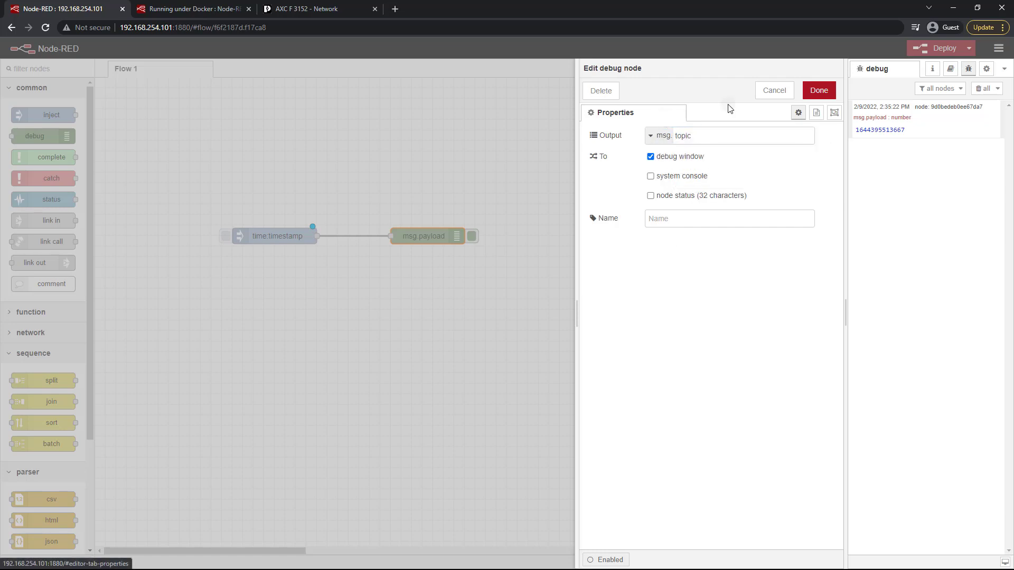
left_click(818, 90)
left_click(942, 50)
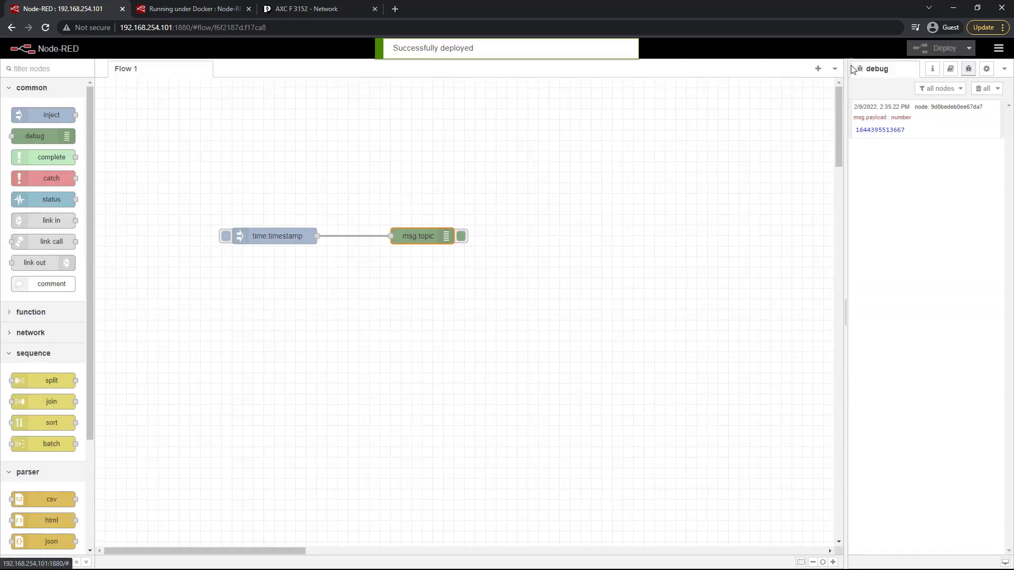
left_click(226, 239)
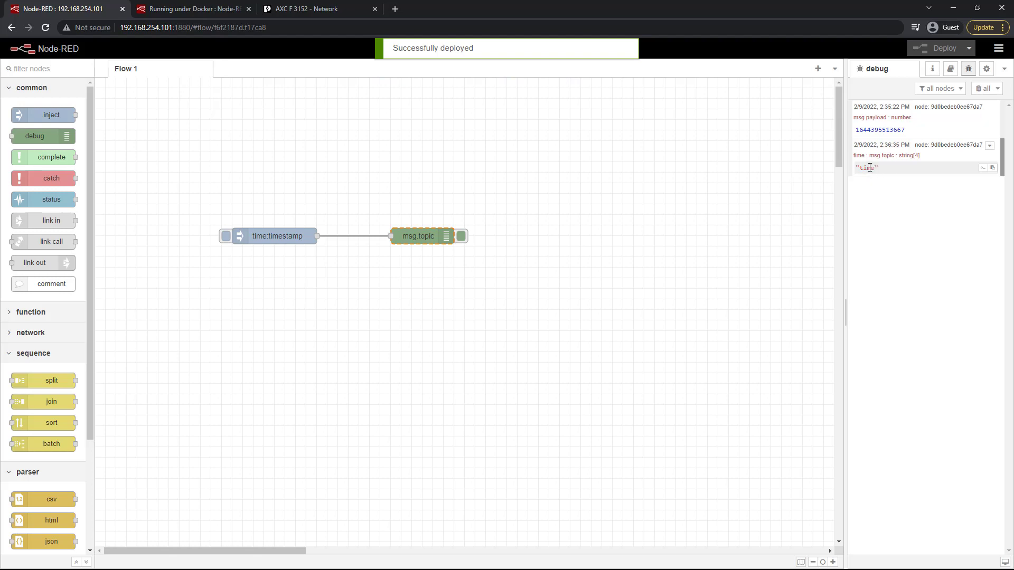
- Set the debug node's output to the complete msg object, and test the redeployed flow by triggering the inject node
left_click(406, 243)
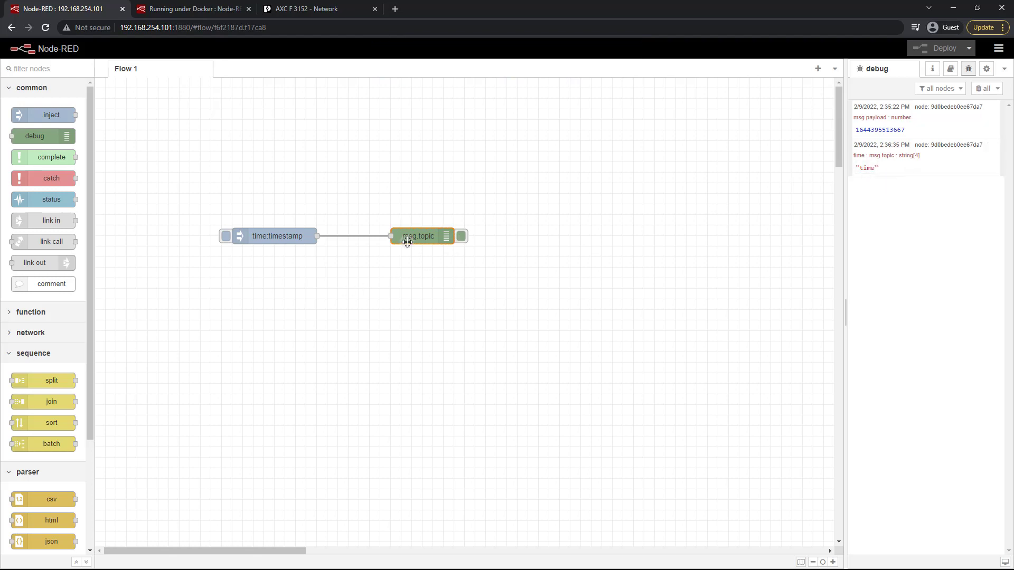
double_click(407, 243)
left_click(655, 136)
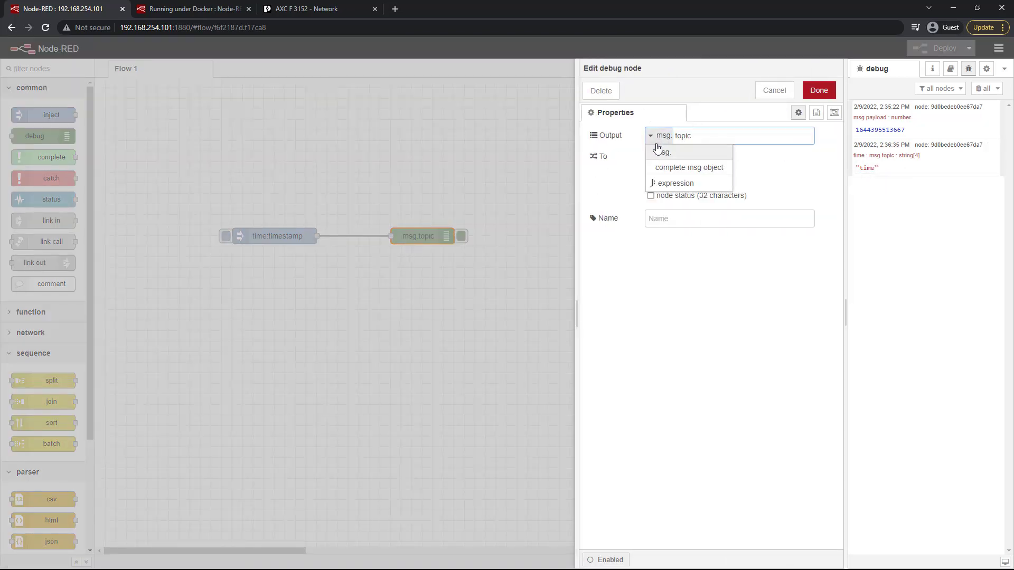
left_click(673, 168)
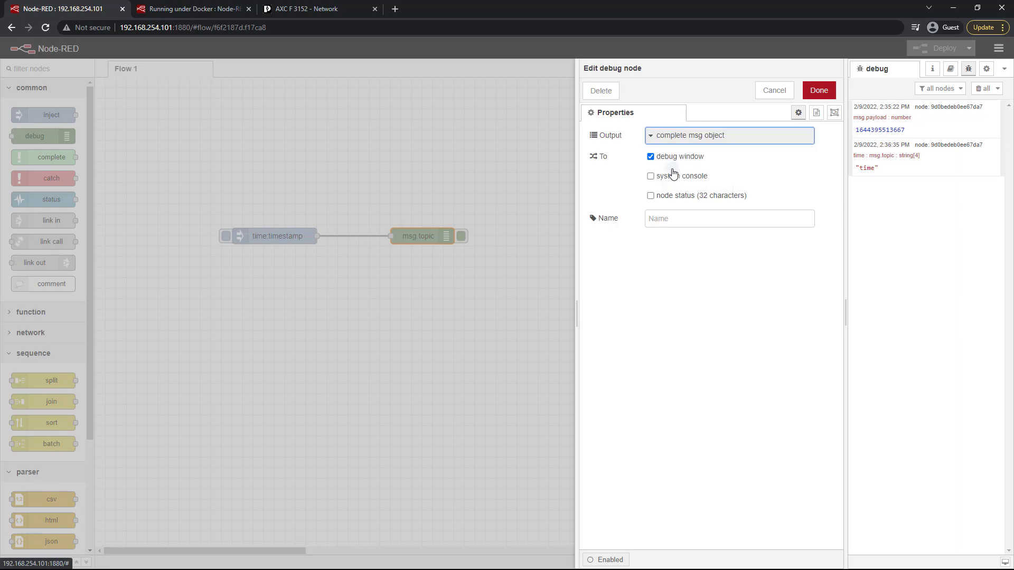
left_click(818, 91)
left_click(922, 47)
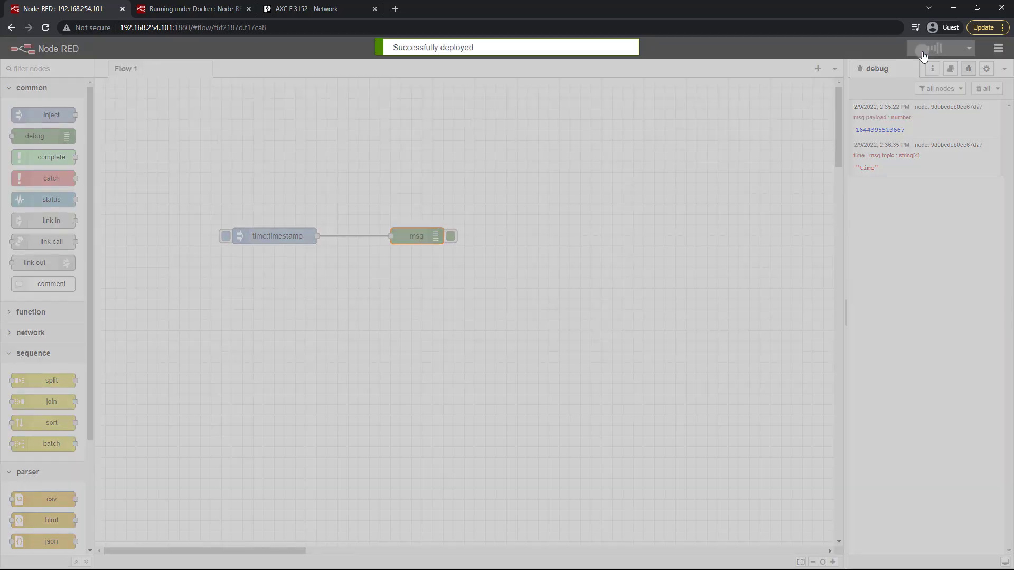
left_click(225, 239)
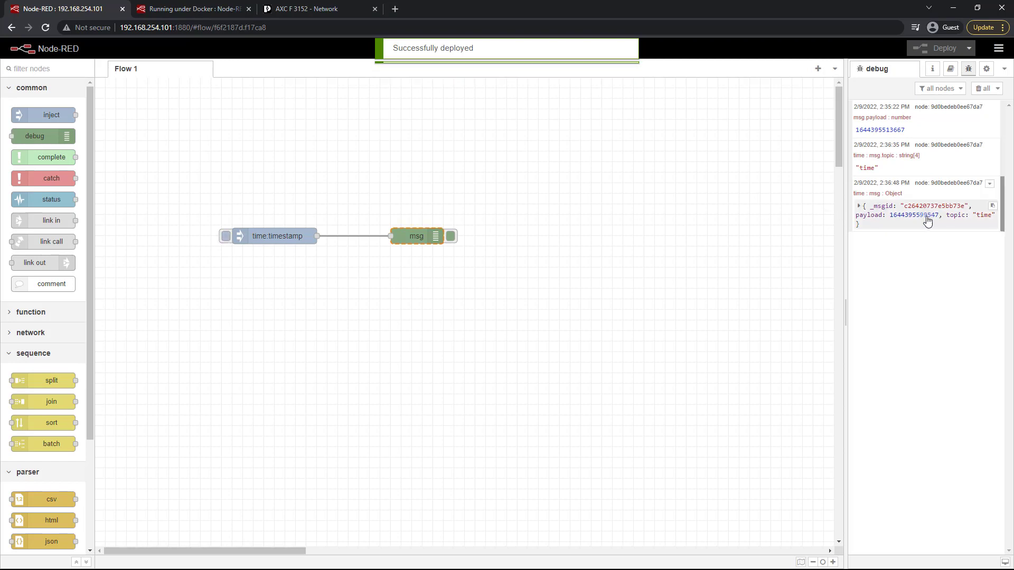
- Inject another message and expand both message objects in the debug output, pinning the newest object's payload property open
left_click(858, 207)
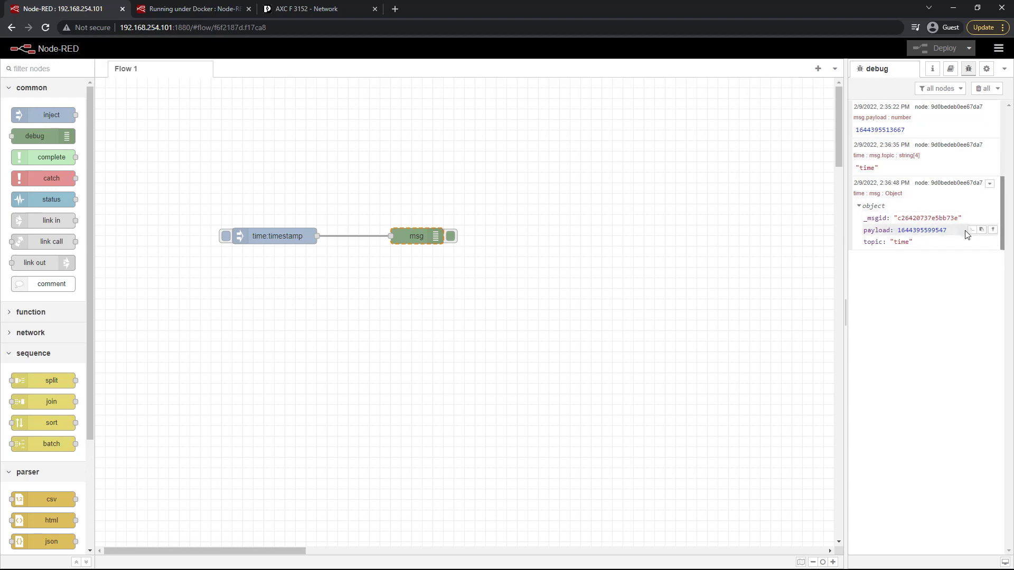
left_click(227, 238)
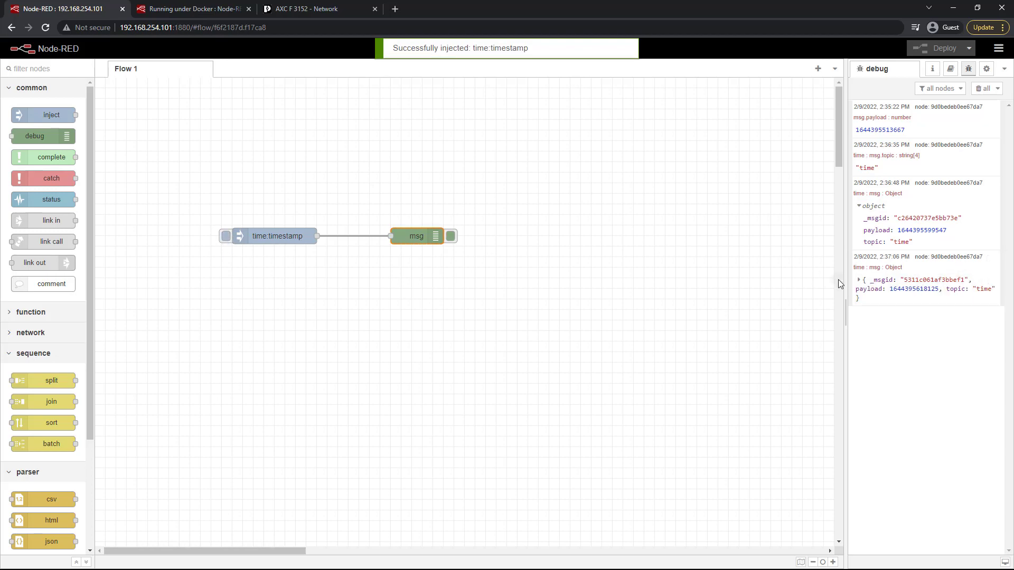
left_click(858, 282)
mouse_move(979, 295)
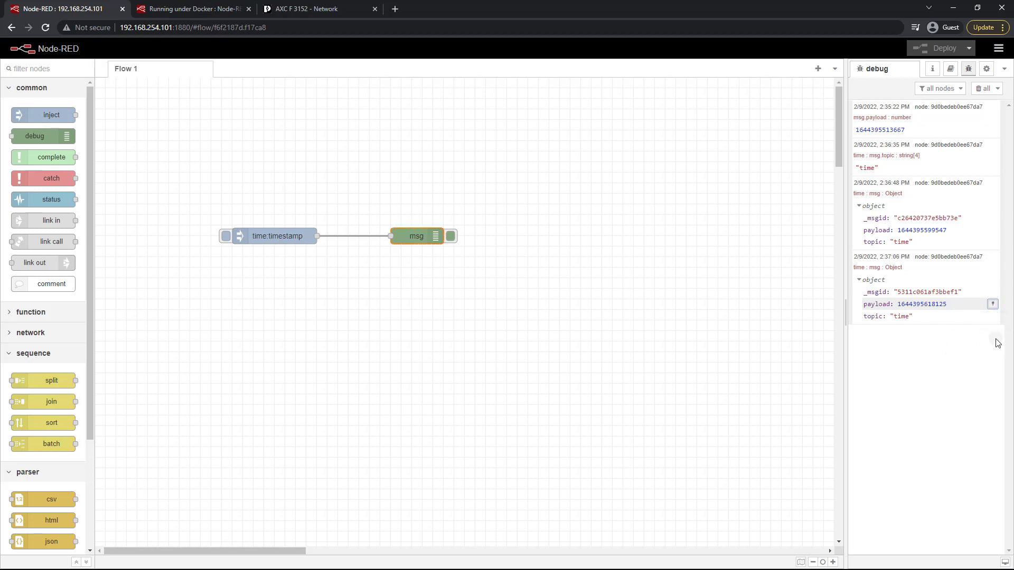
- Trigger the inject node twice more and clear all debug messages
left_click(227, 237)
left_click(227, 237)
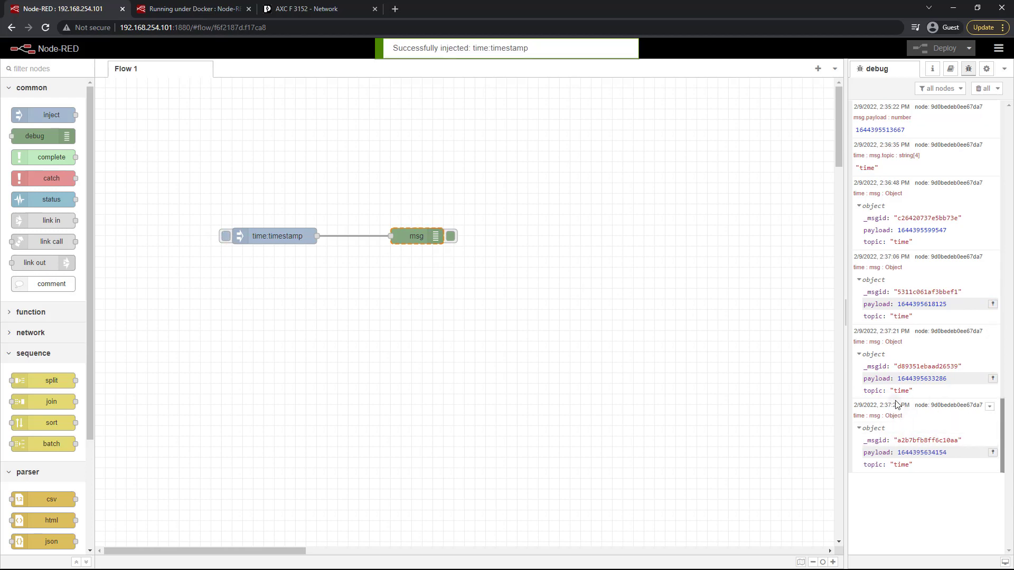
left_click(984, 91)
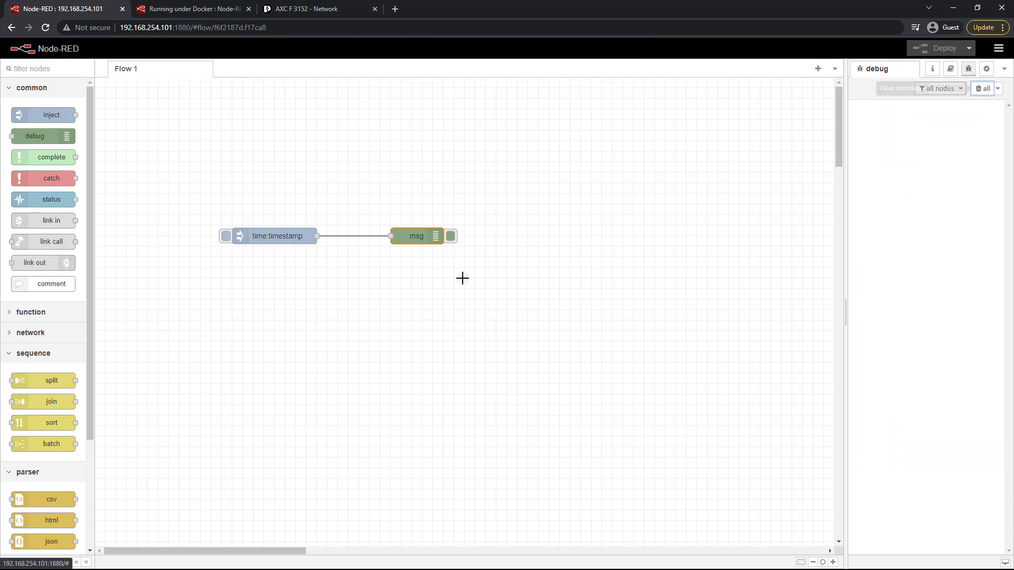
- Switch the debug node's output to an expression and browse the function reference in the JSONata expression editor
double_click(419, 237)
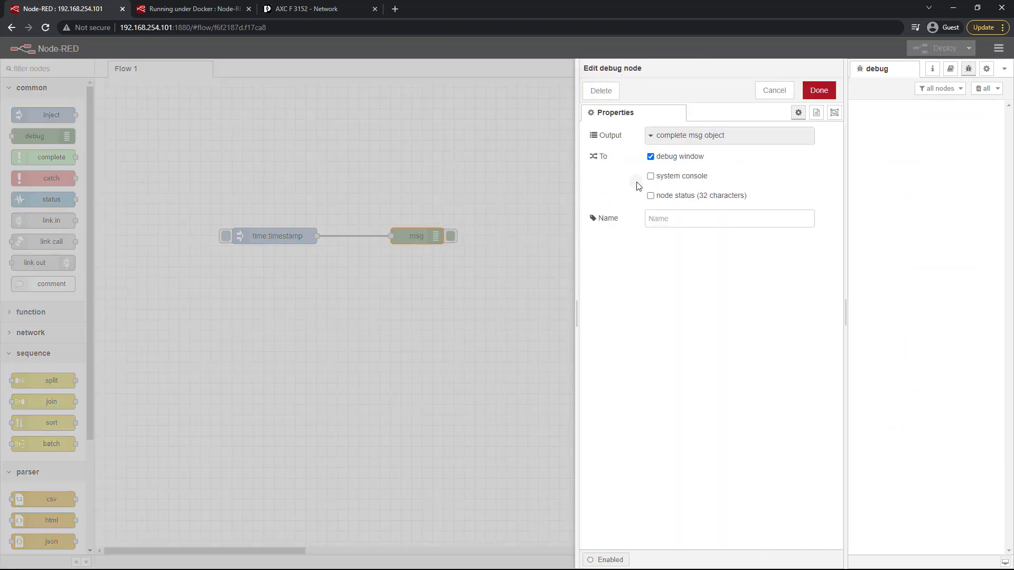
left_click(671, 135)
left_click(681, 184)
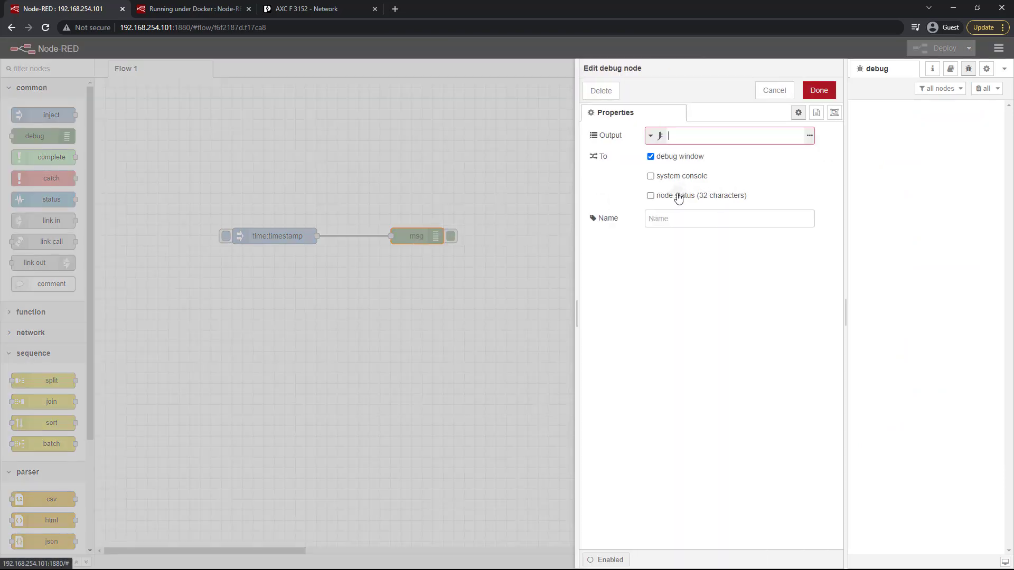
left_click(809, 136)
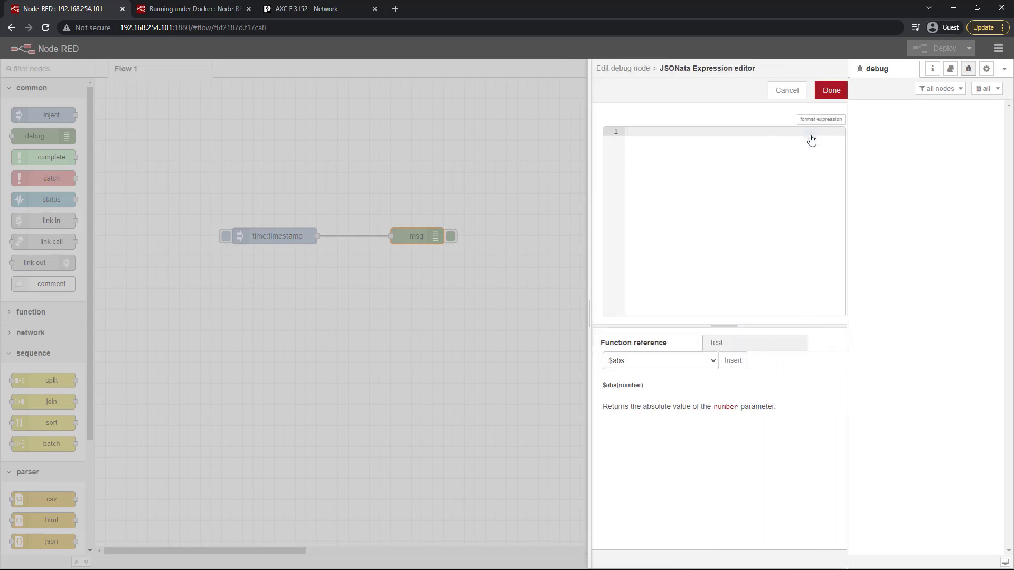
left_click(701, 364)
scroll(668, 415, "down", 2)
scroll(666, 414, "down", 5)
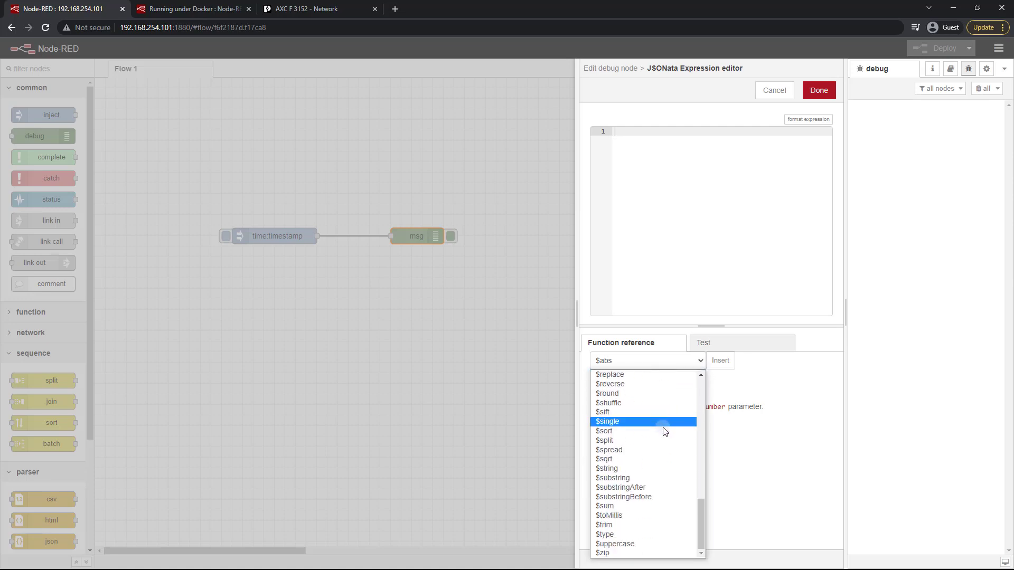
scroll(657, 483, "up", 10)
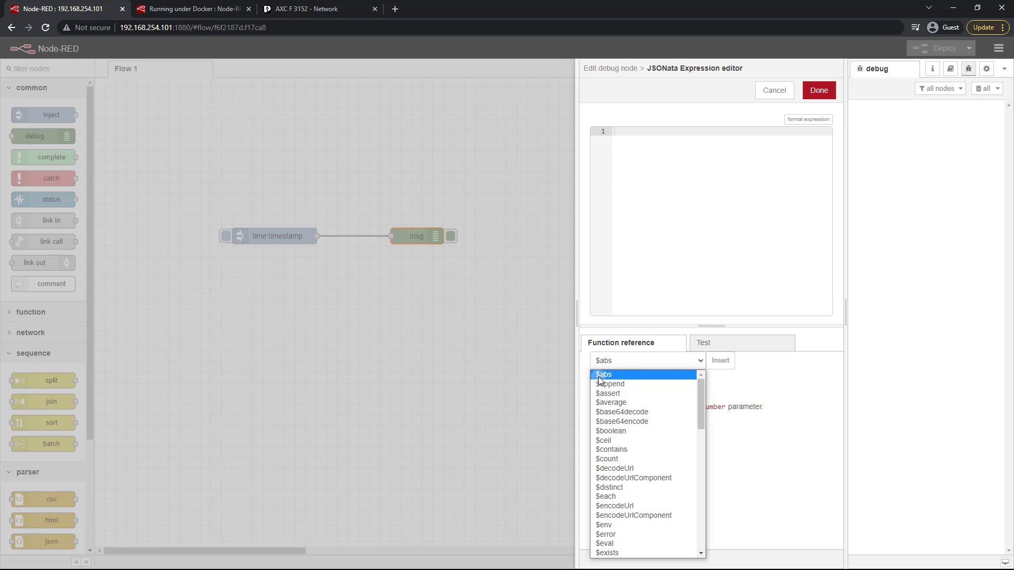
left_click(789, 363)
- Enter the expression $length(payload) with the example-message test shown, deploy the flow, and trigger the inject node
left_click(714, 342)
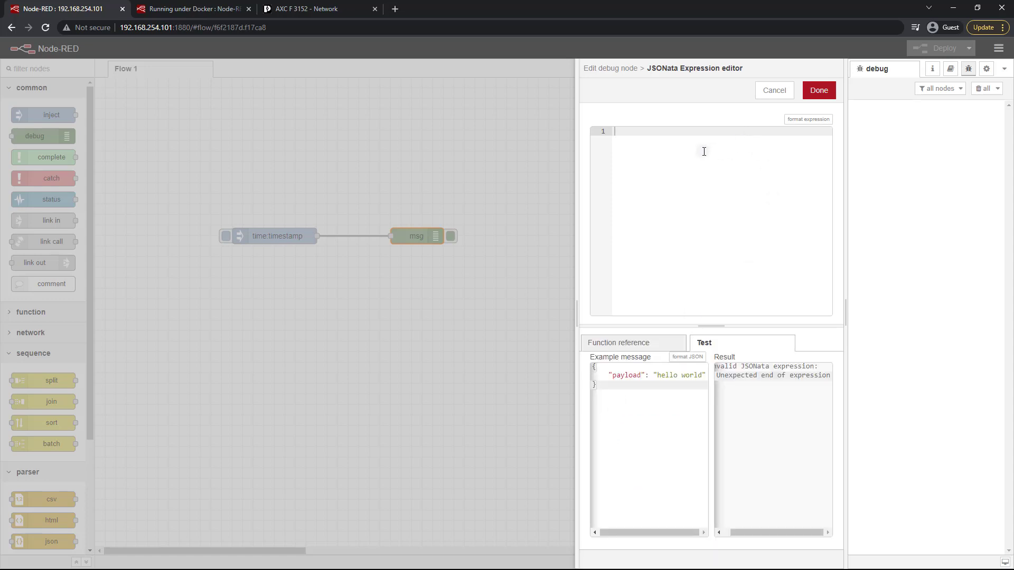
type("$")
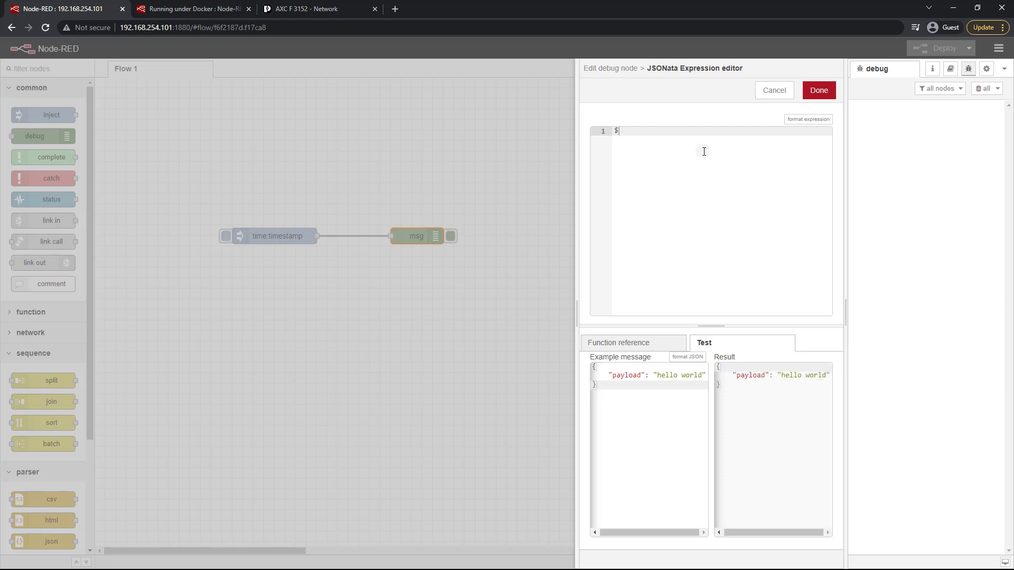
type("length(payload")
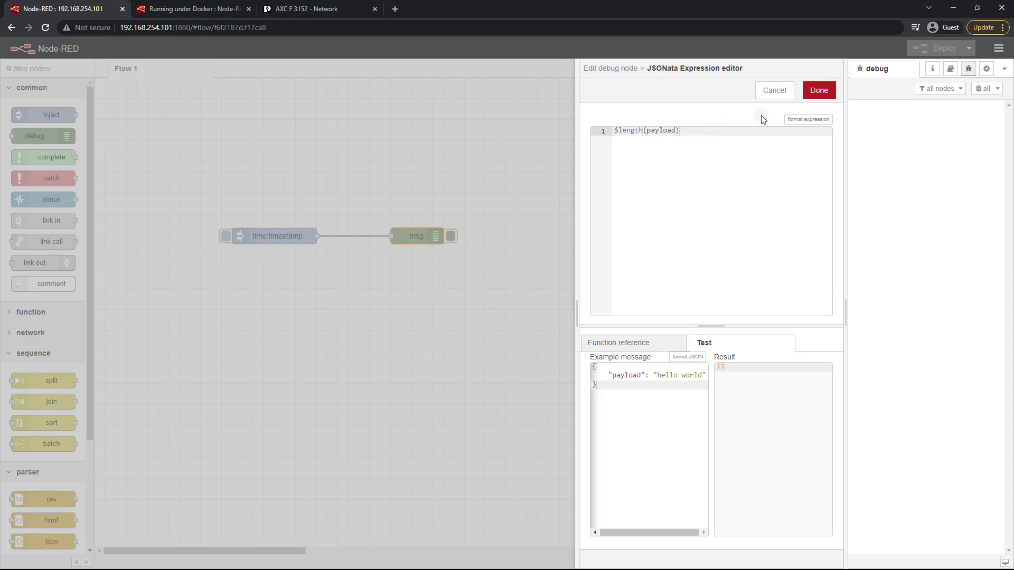
left_click(813, 91)
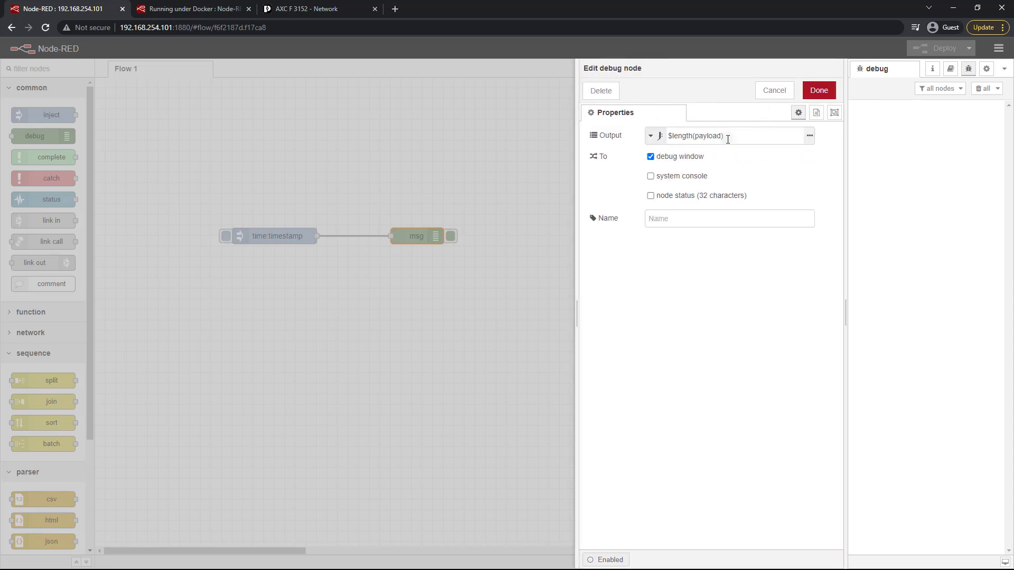
left_click(819, 91)
left_click(932, 48)
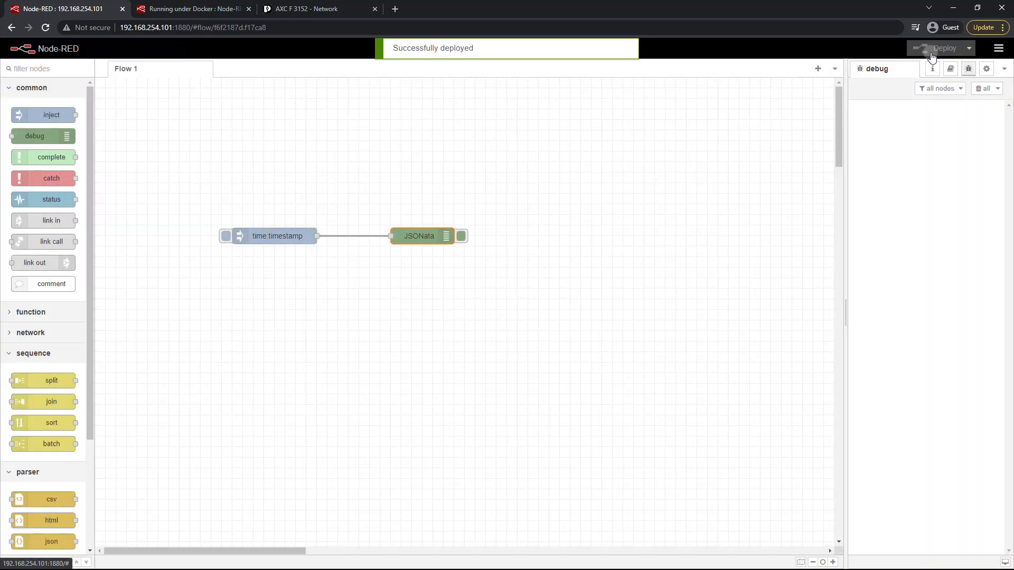
left_click(226, 237)
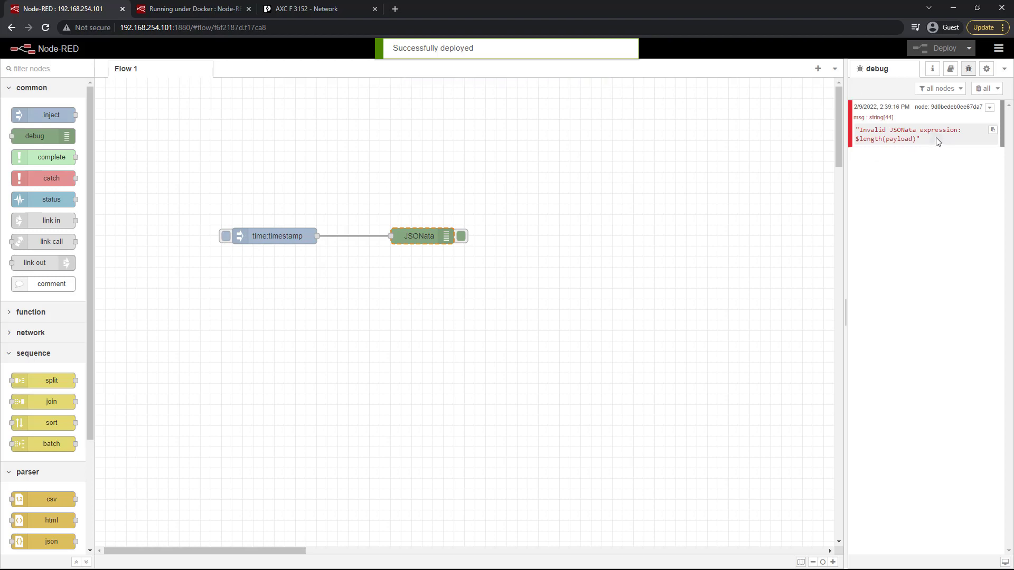
- Change the debug node's output expression to $length(msg.payload), and test the redeployed flow by triggering the inject node
double_click(417, 238)
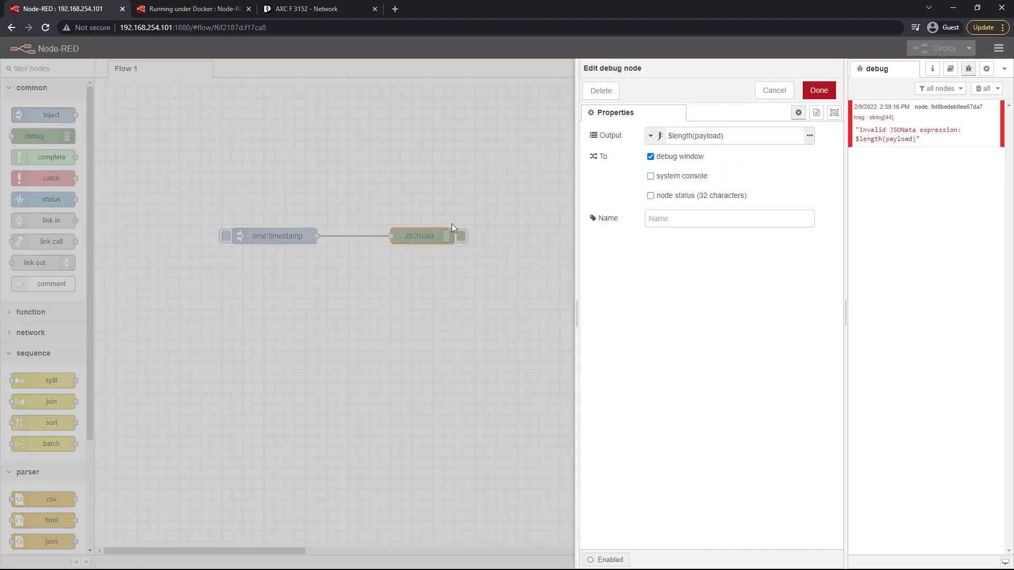
left_click(695, 137)
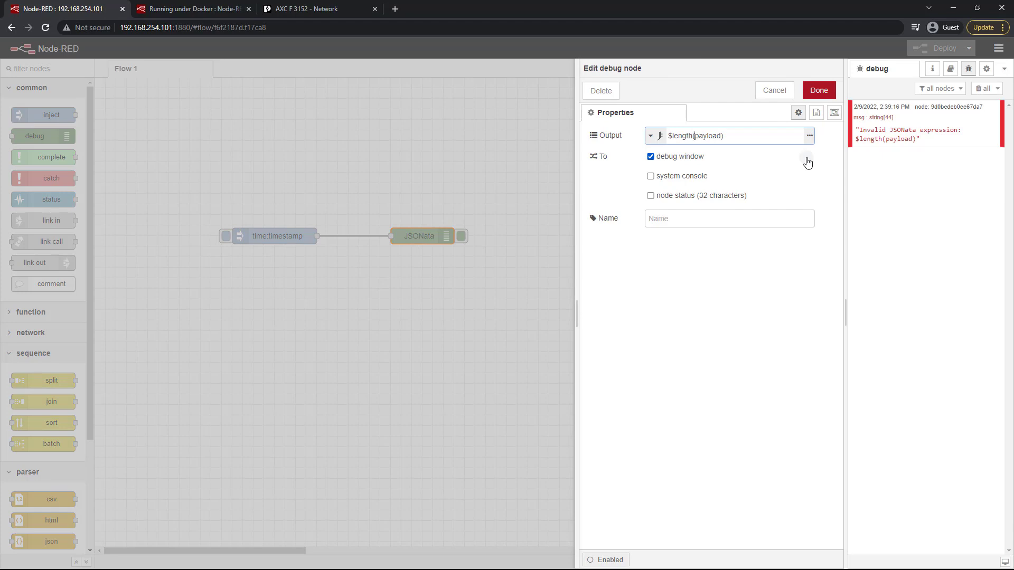
type("msg.")
left_click(820, 92)
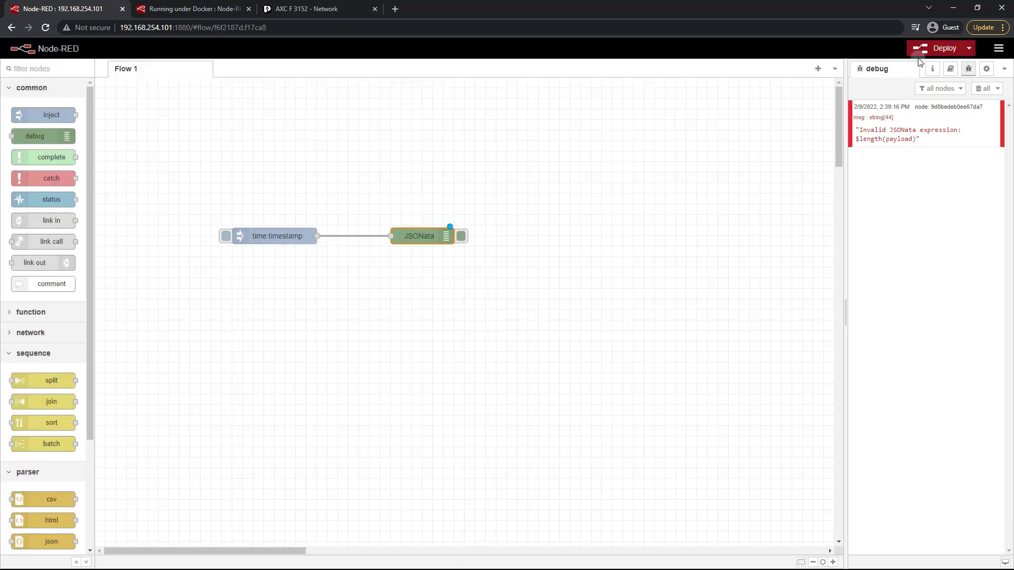
left_click(936, 48)
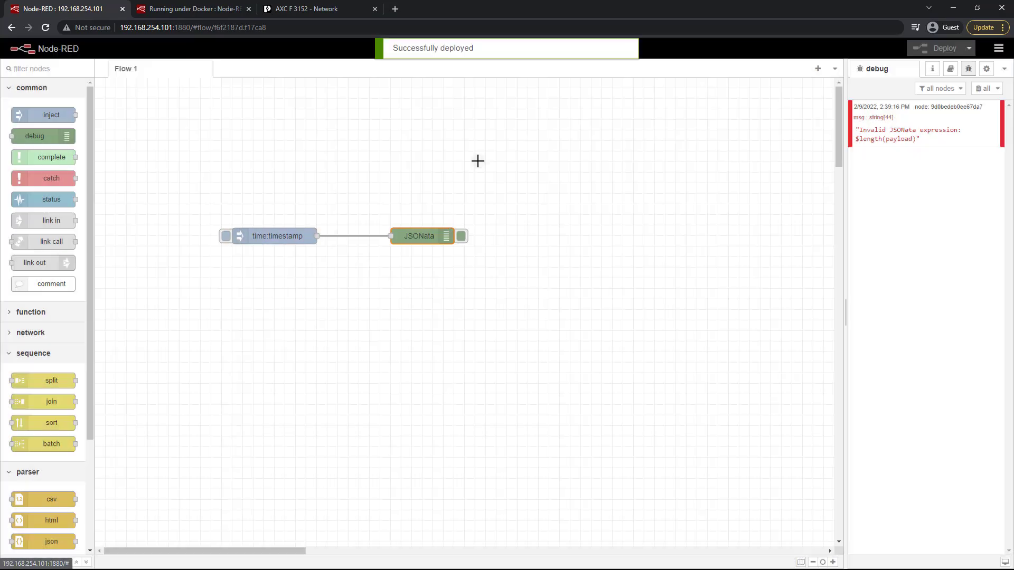
left_click(226, 237)
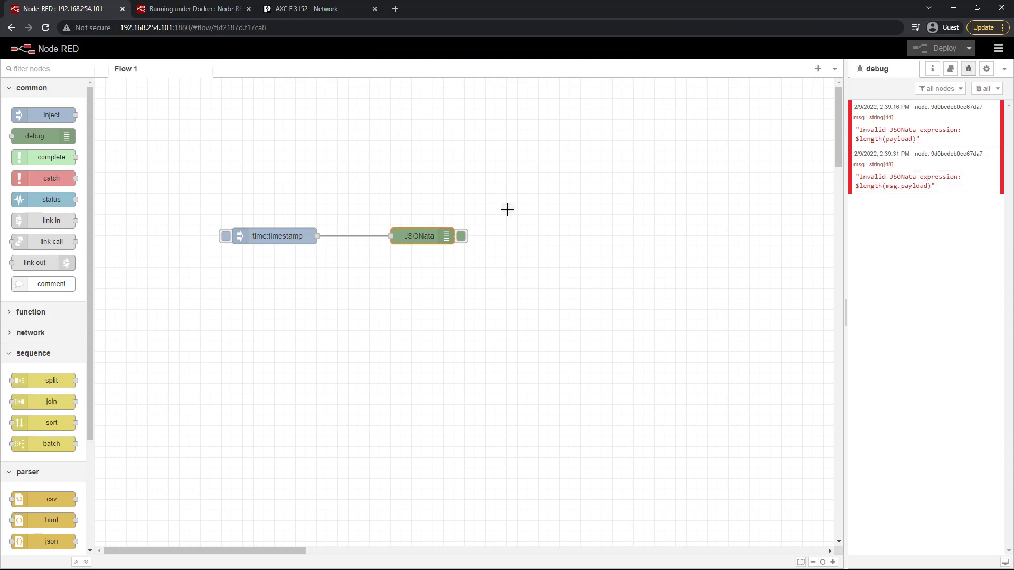
- Change the debug node's output expression to $length($string(msg.payload)), redeploy the flow, and trigger the inject node twice
double_click(418, 237)
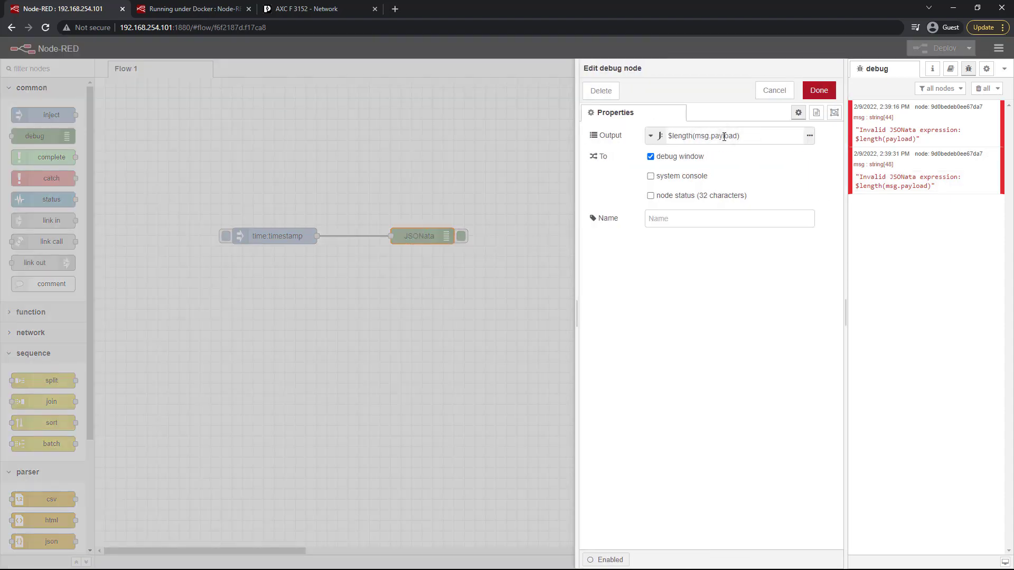
left_click(697, 138)
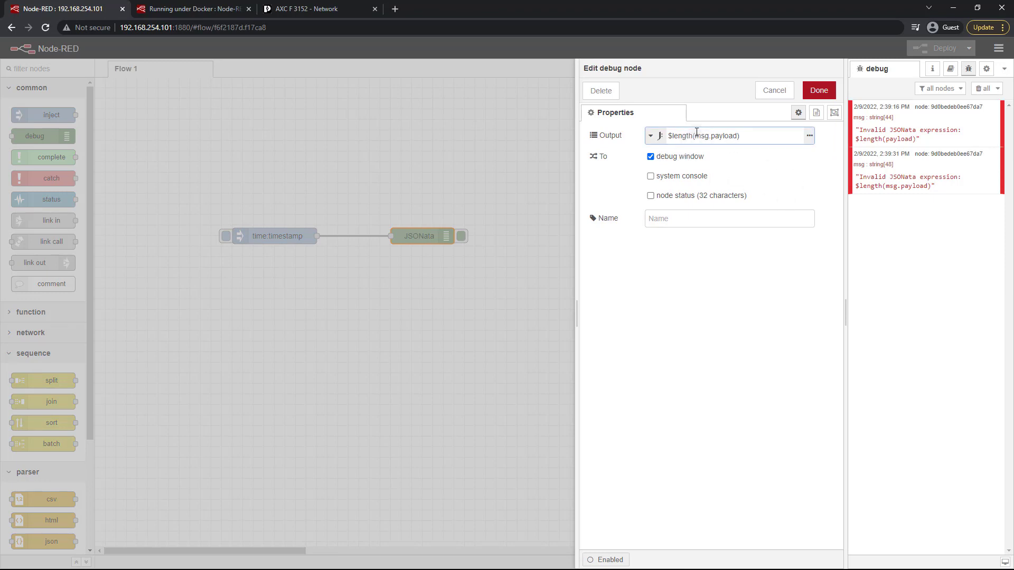
type("$string(")
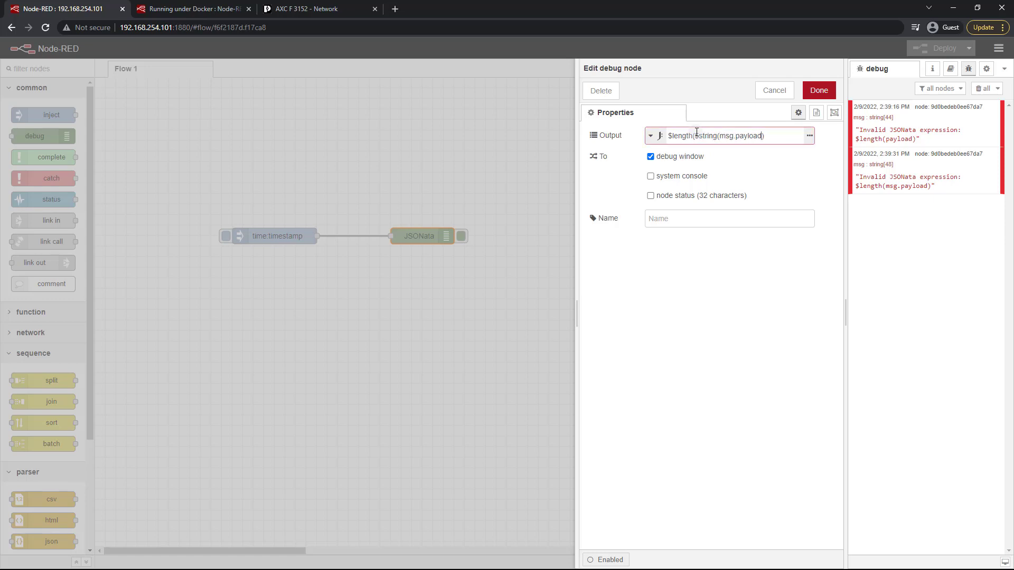
type(")")
left_click(822, 93)
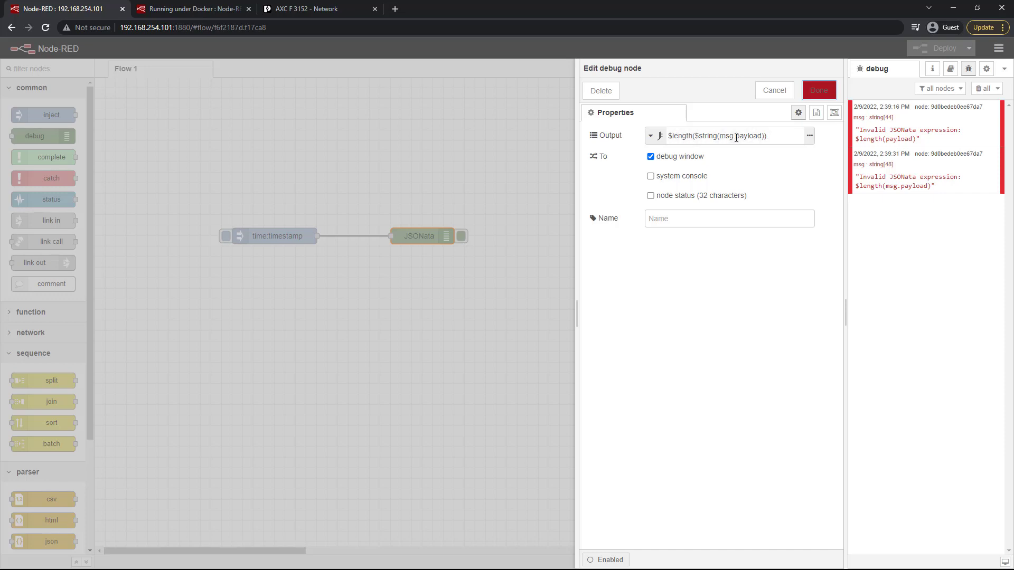
left_click(819, 90)
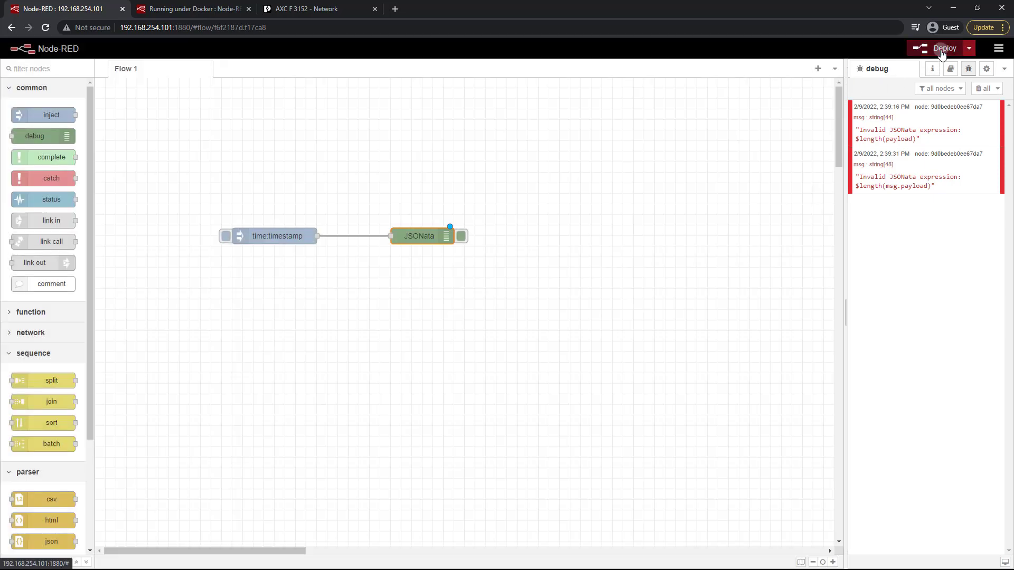
left_click(942, 50)
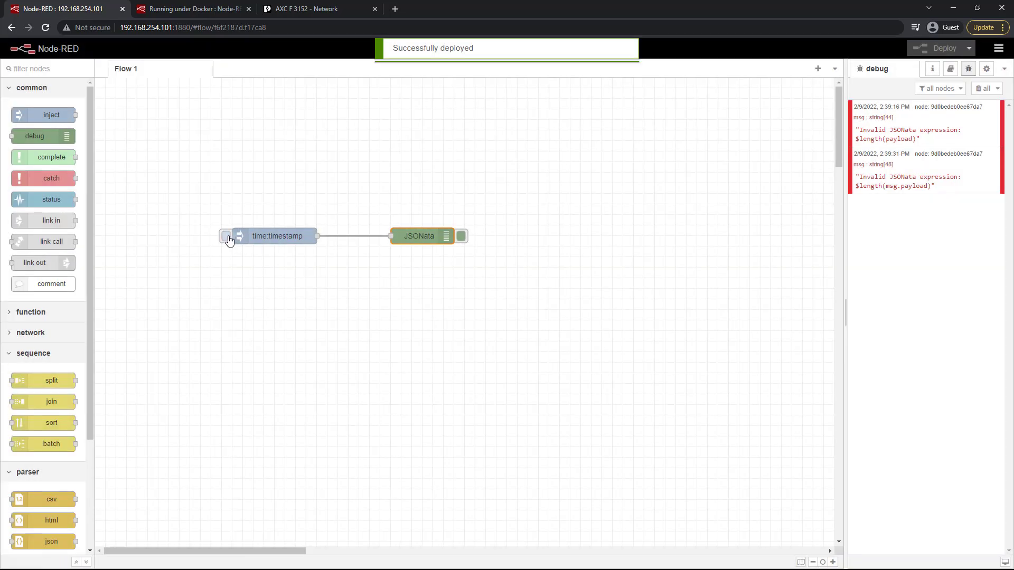
left_click(229, 241)
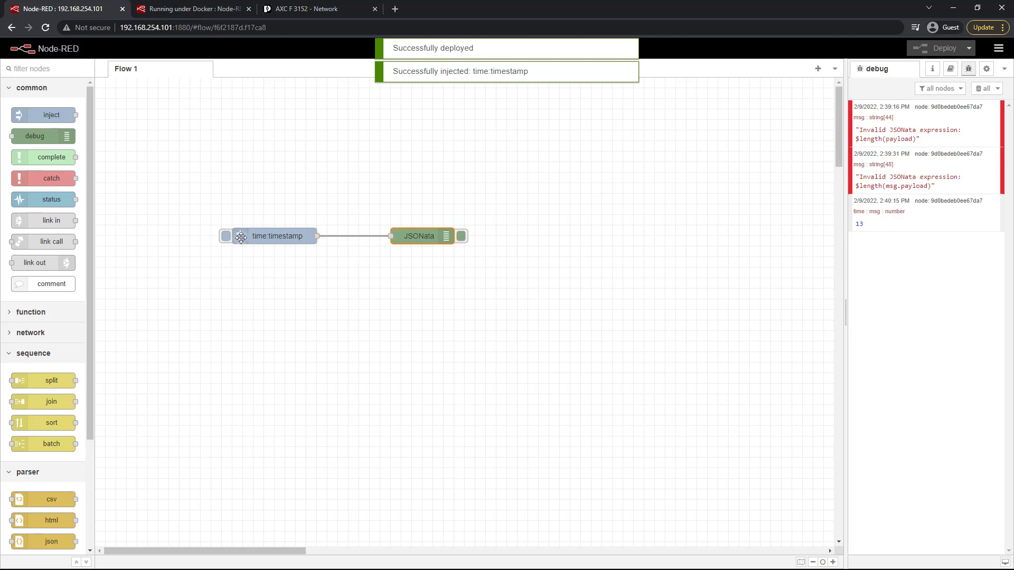
left_click(227, 236)
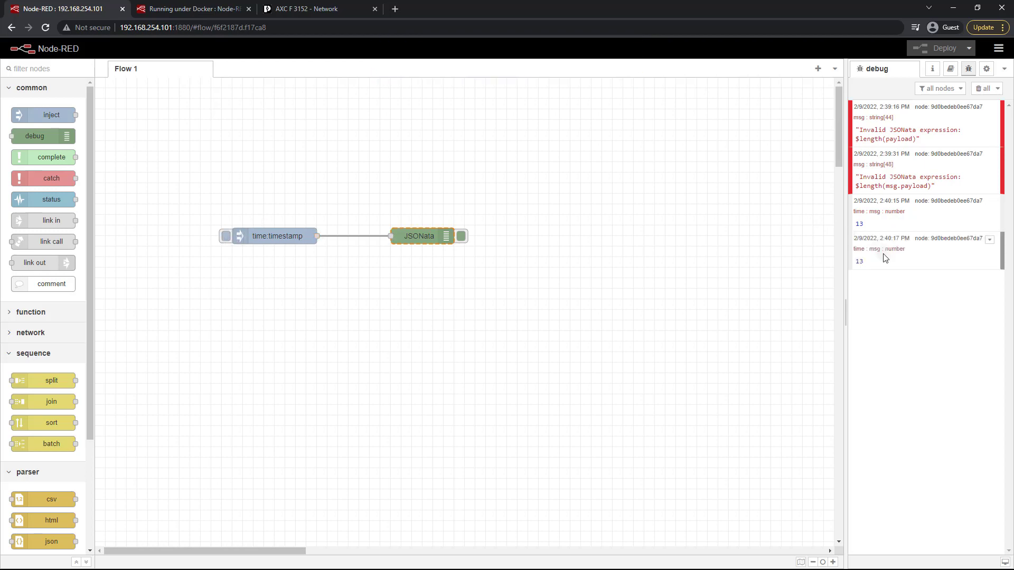
- Set the debug node's output back to msg.payload, and test the redeployed flow by triggering the inject node
left_click(426, 241)
double_click(427, 241)
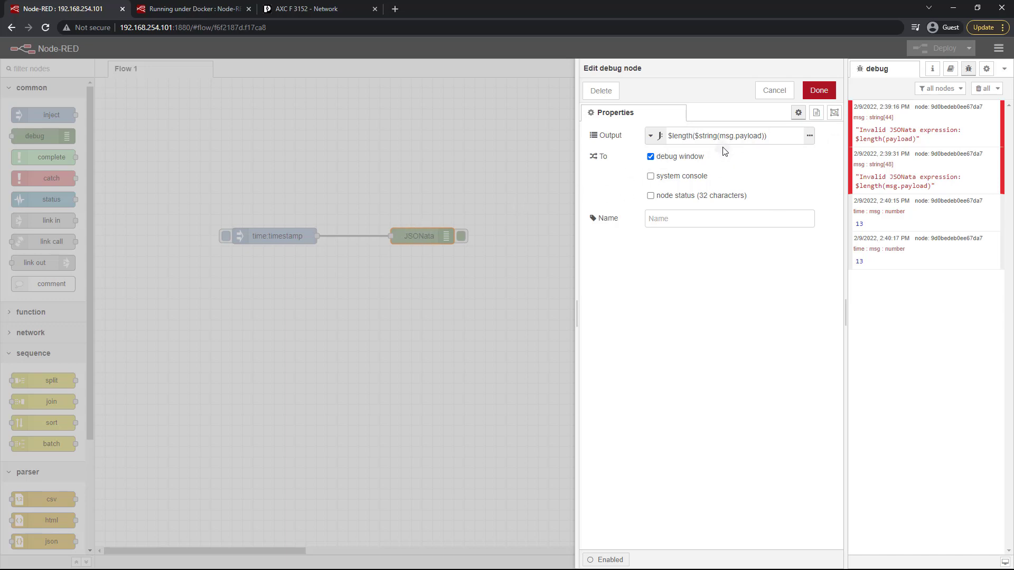
left_click(652, 136)
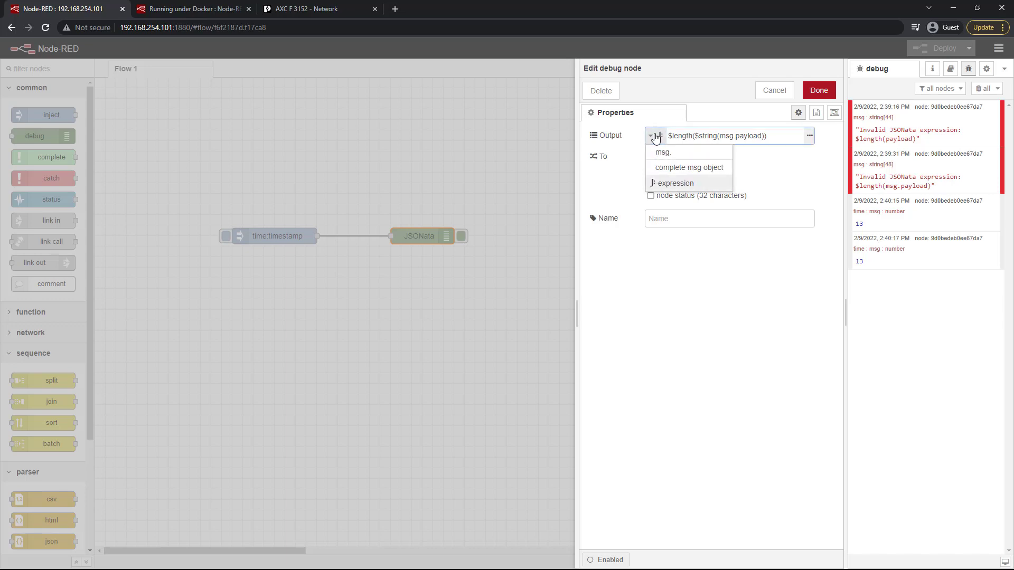
left_click(683, 153)
triple_click(726, 137)
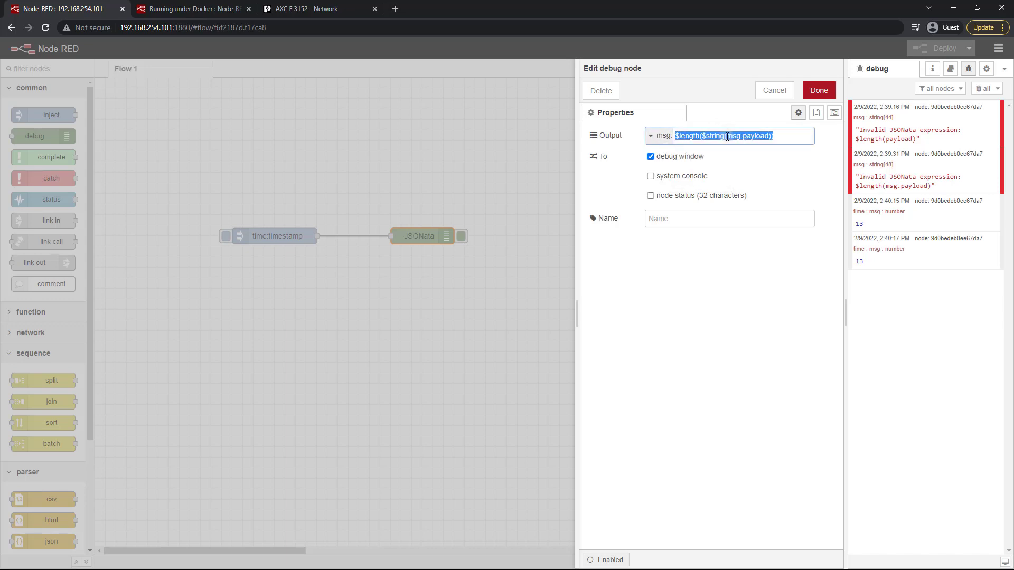
type("payload")
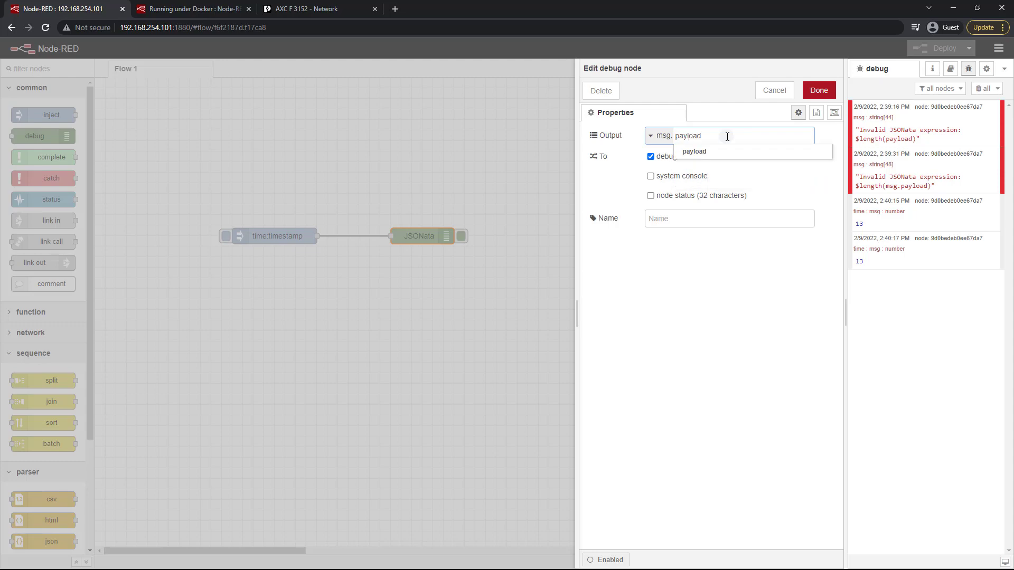
left_click(700, 288)
left_click(819, 91)
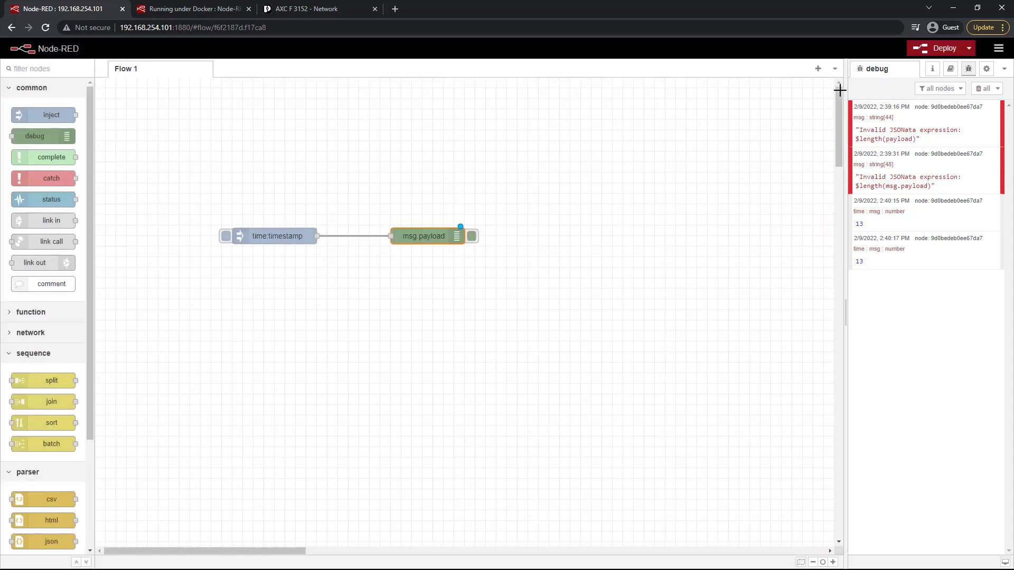
left_click(941, 48)
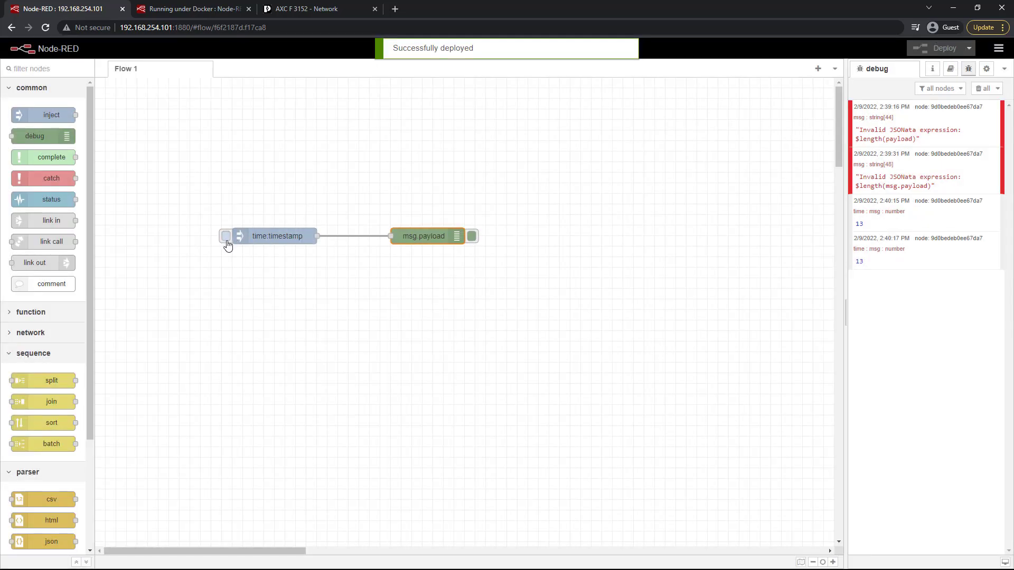
left_click(227, 240)
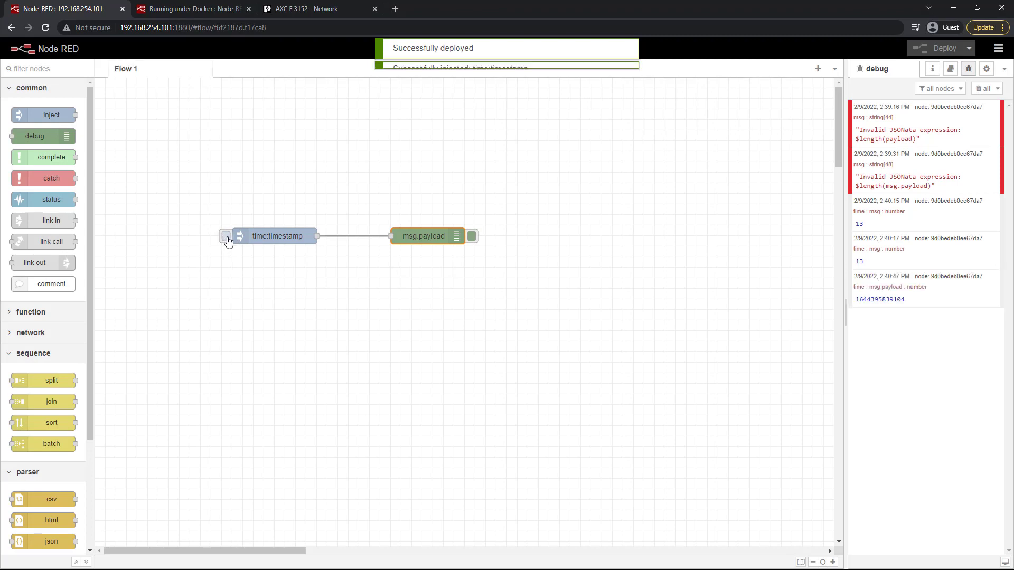